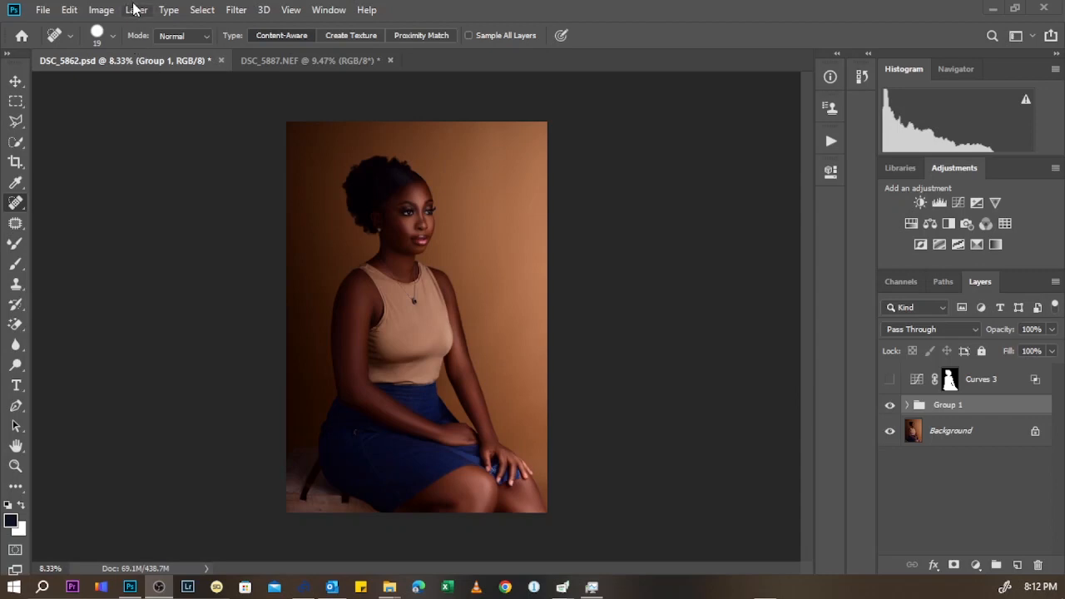
Add a Gradient Map adjustment layer above Group 1 with Soft Light blend mode and 30% opacity
left_click(135, 9)
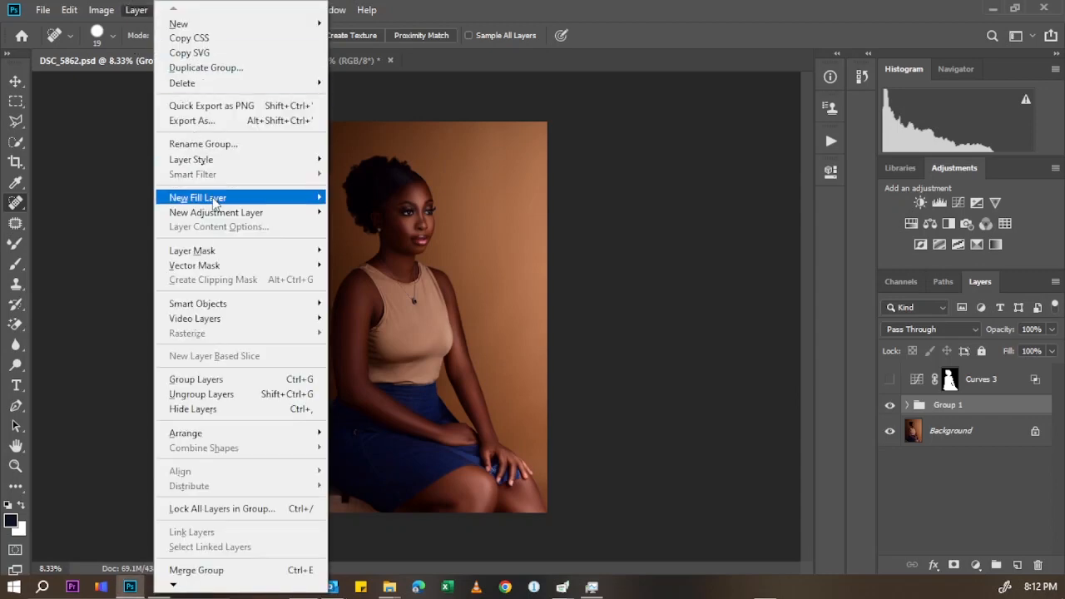
left_click(135, 9)
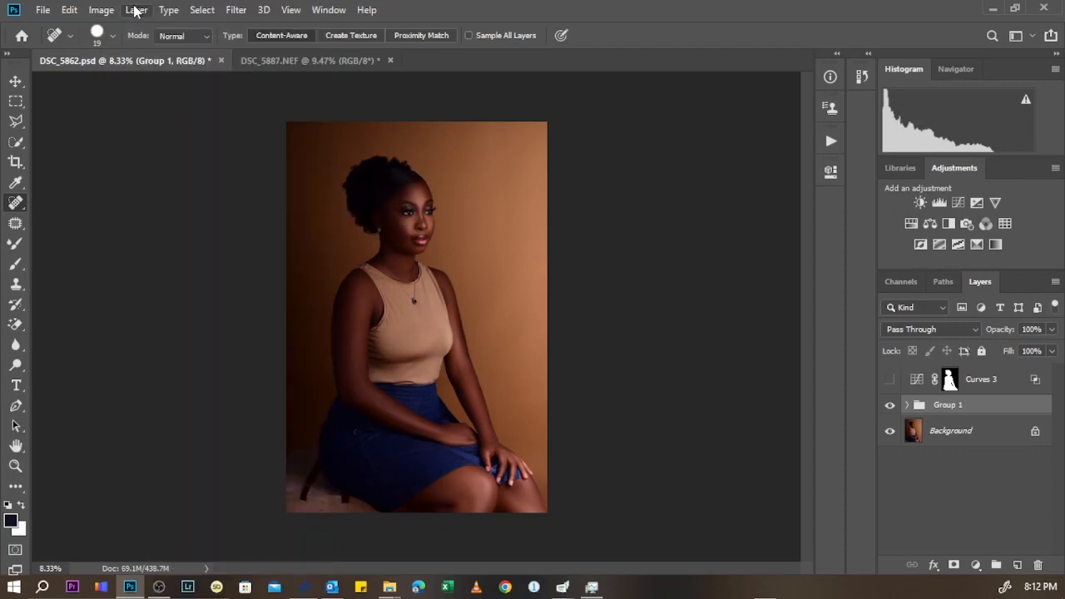
left_click(134, 9)
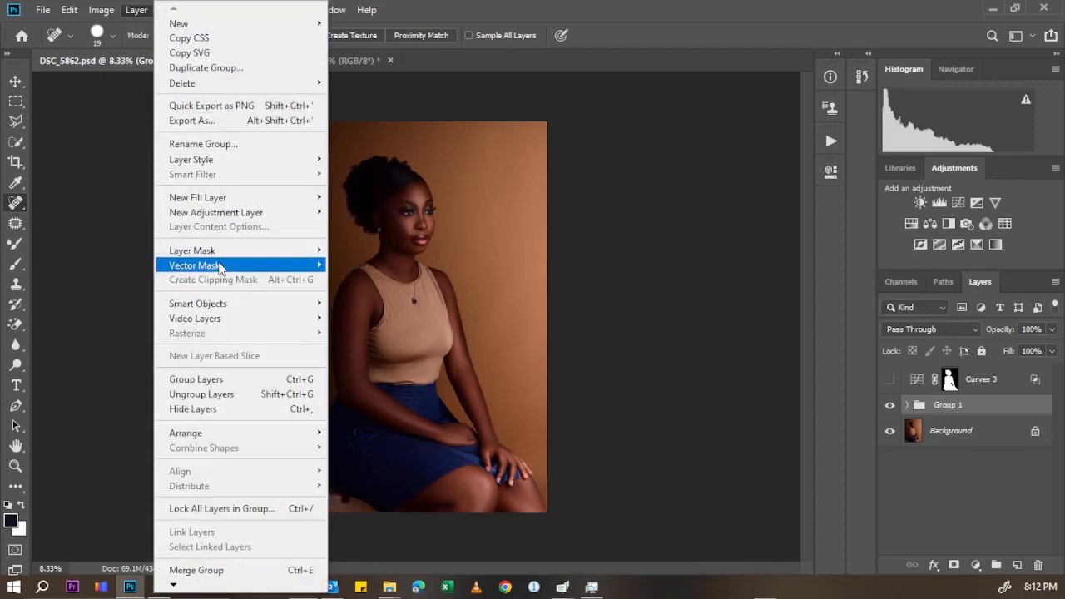
mouse_move(238, 217)
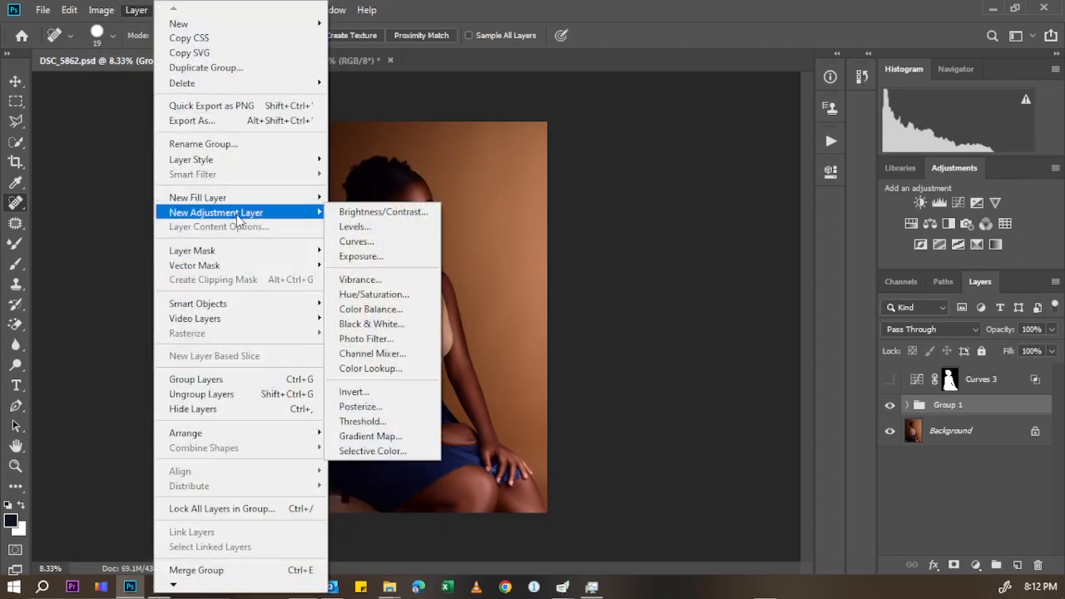
left_click(411, 438)
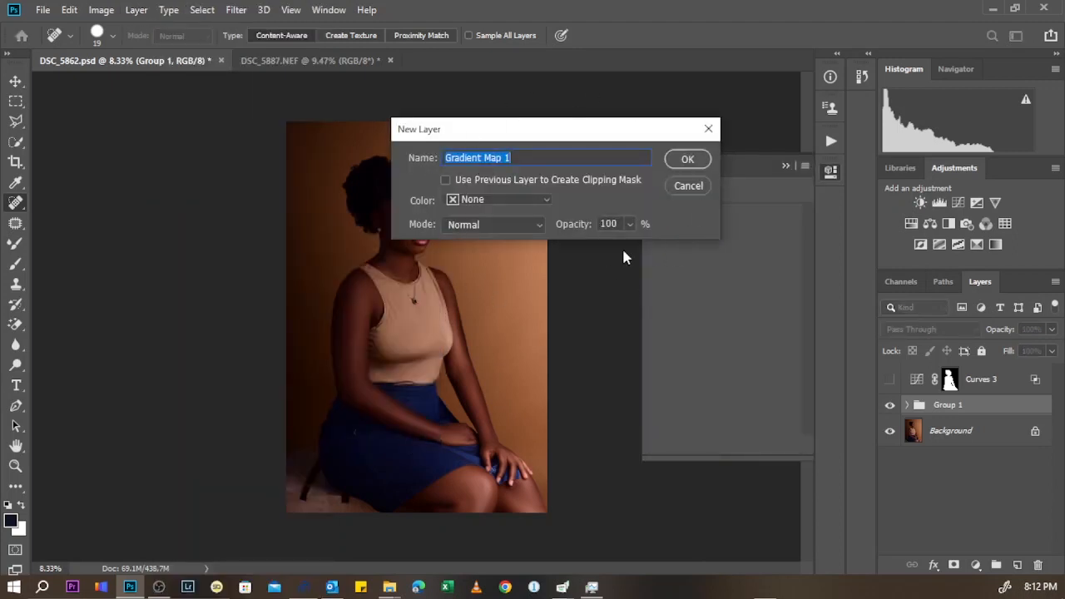
left_click_drag(557, 132, 653, 124)
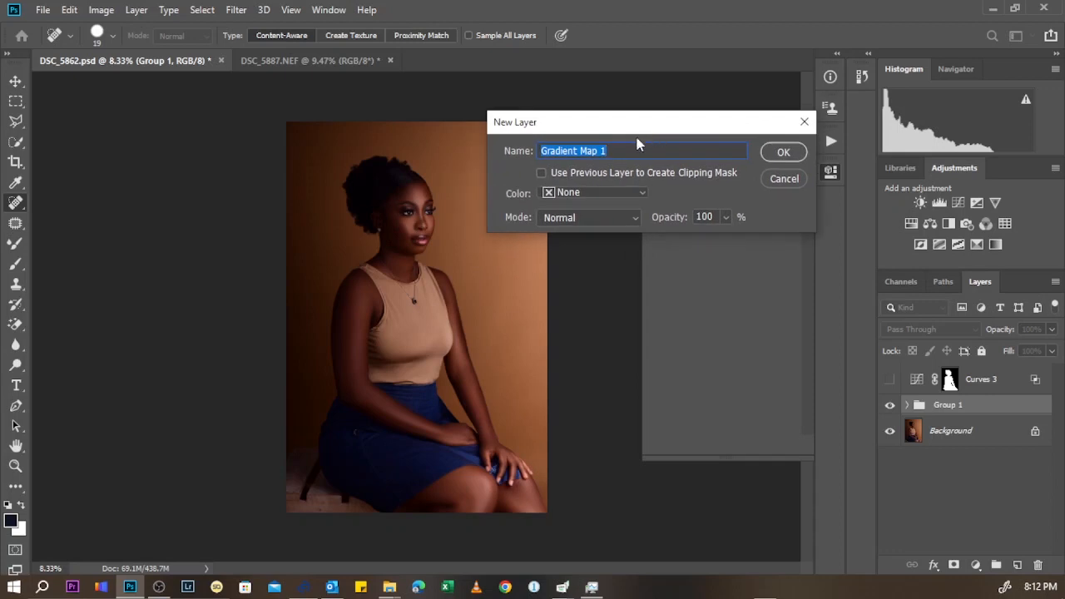
left_click(724, 218)
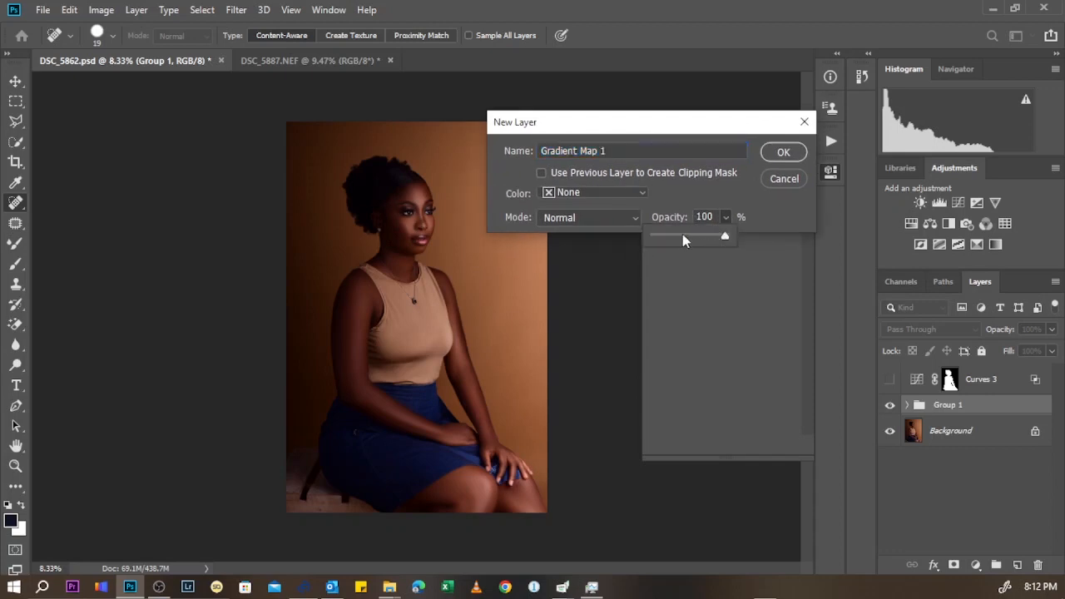
left_click_drag(682, 236, 675, 238)
left_click(599, 223)
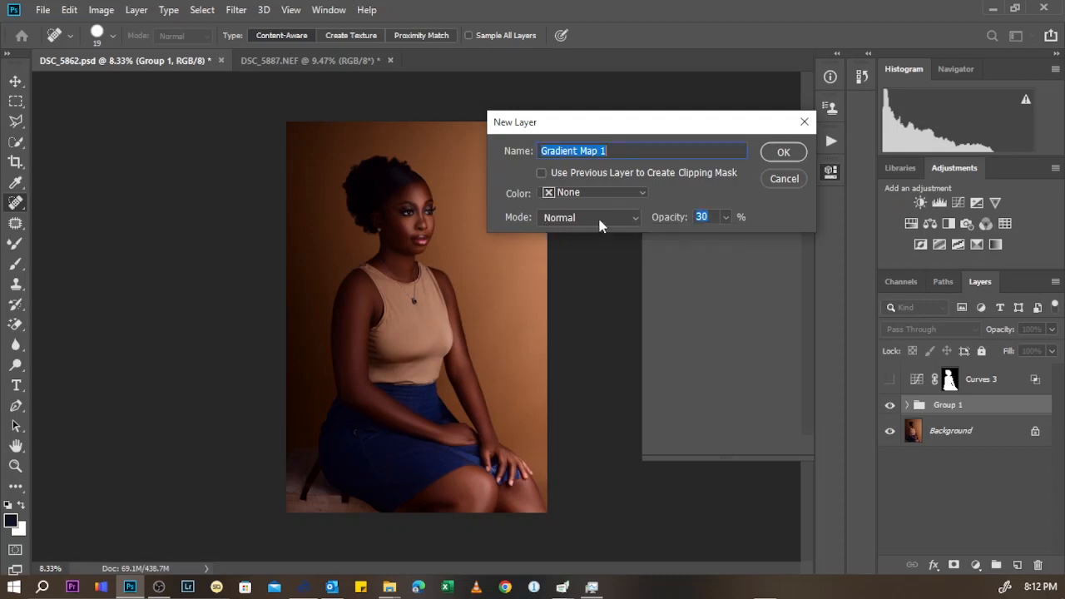
left_click(599, 221)
left_click(588, 363)
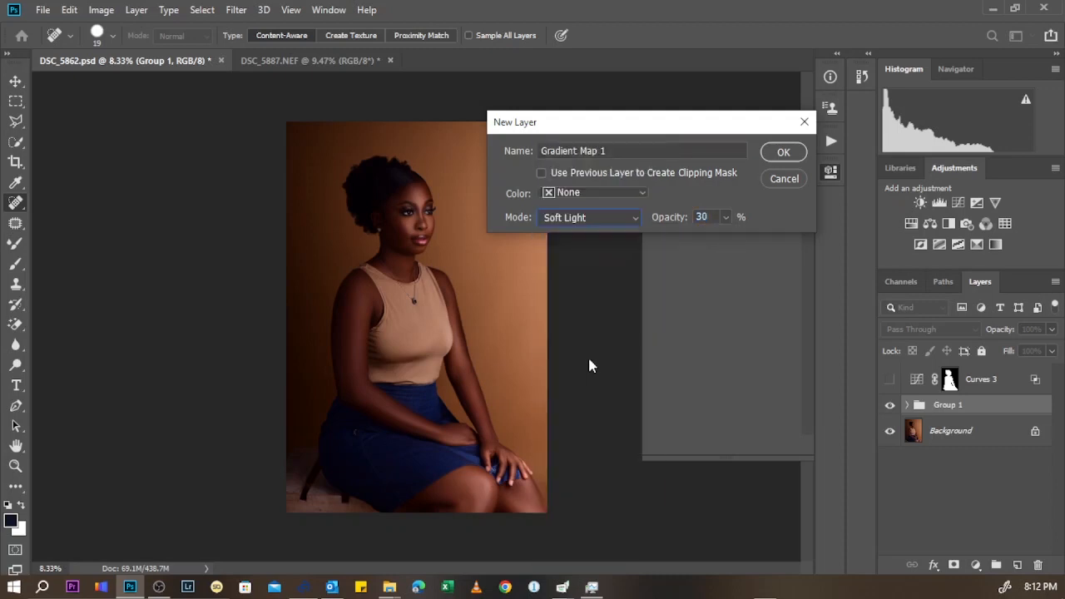
left_click(783, 153)
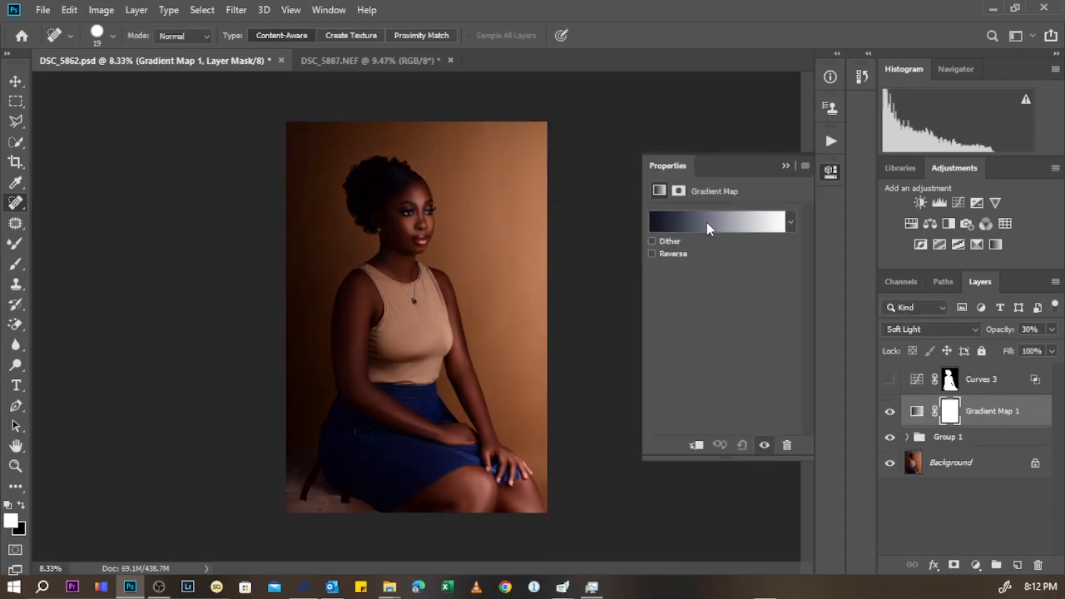
Change the gradient map's gradient type to Noise and set its roughness to 30%
left_click(697, 223)
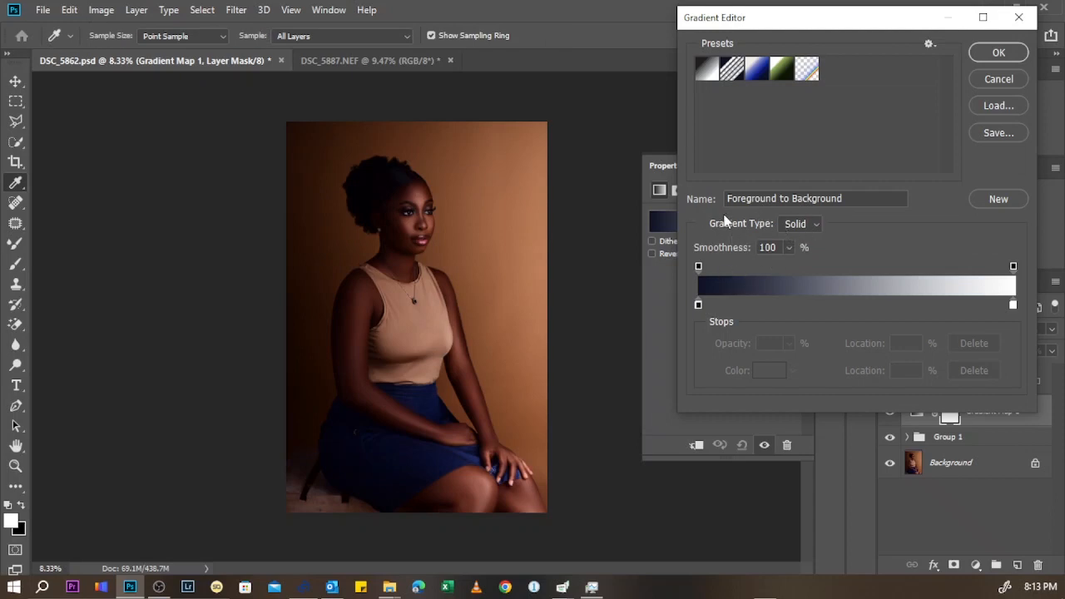
left_click(813, 227)
left_click(813, 258)
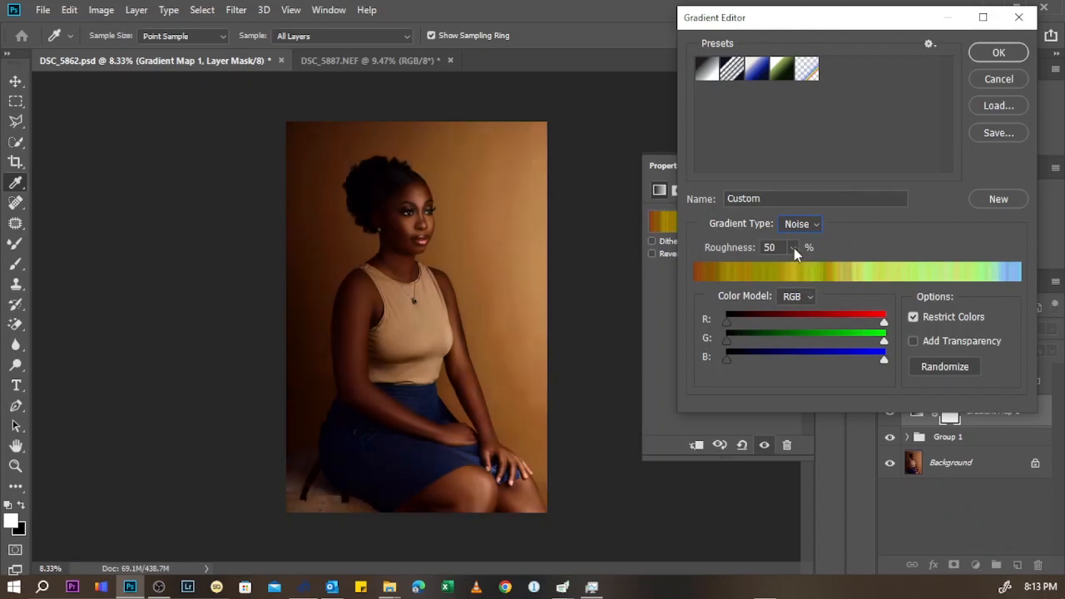
left_click(794, 248)
left_click_drag(792, 266, 786, 275)
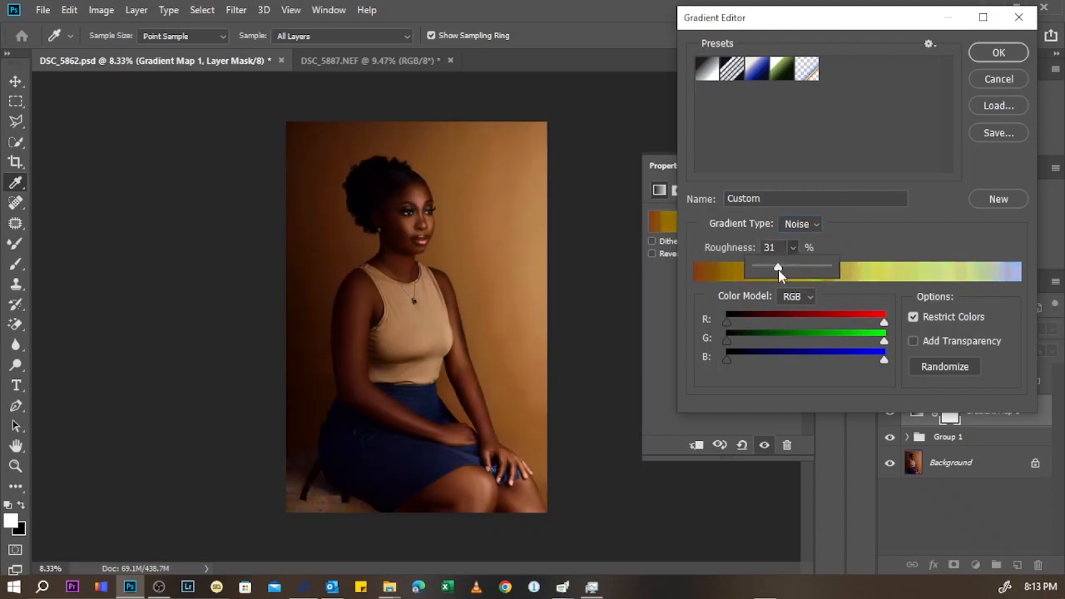
left_click_drag(778, 270, 777, 270)
Randomize the noise gradient until it runs from orange through beige to green, and accept it
left_click(946, 368)
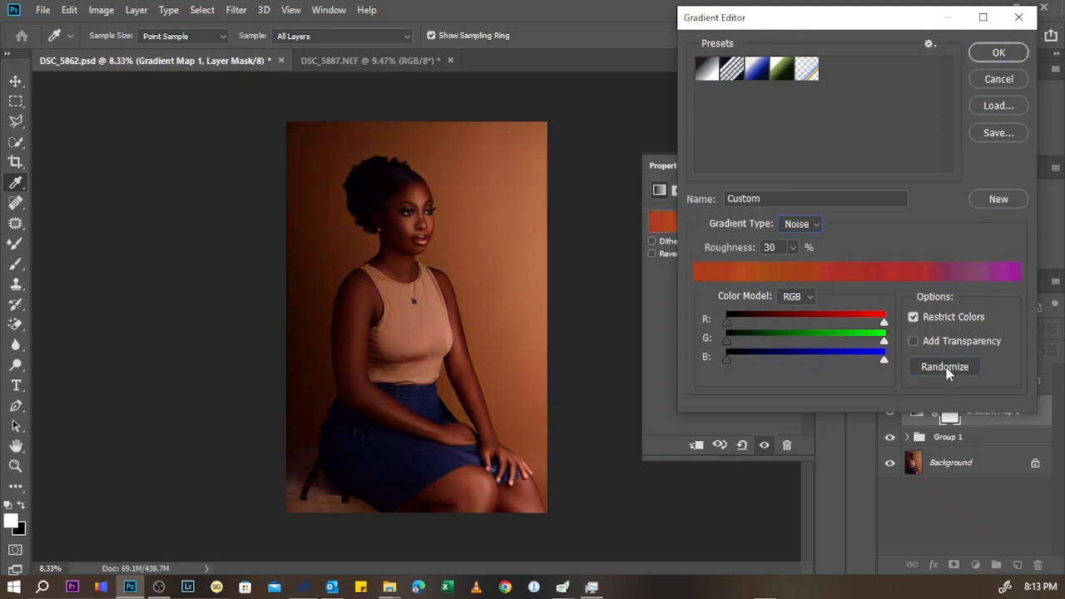
left_click(946, 369)
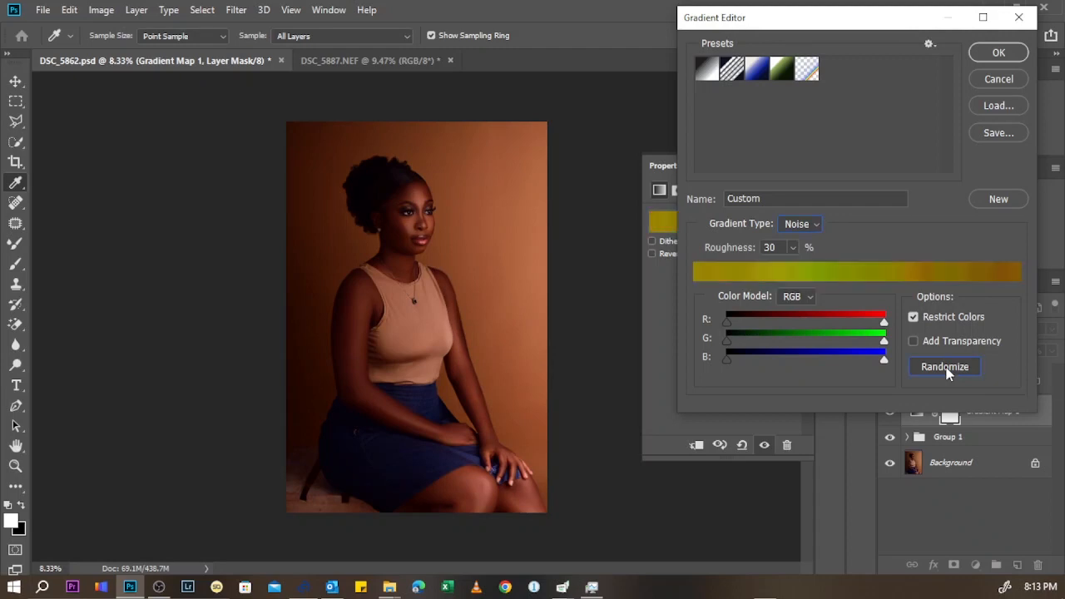
left_click(946, 369)
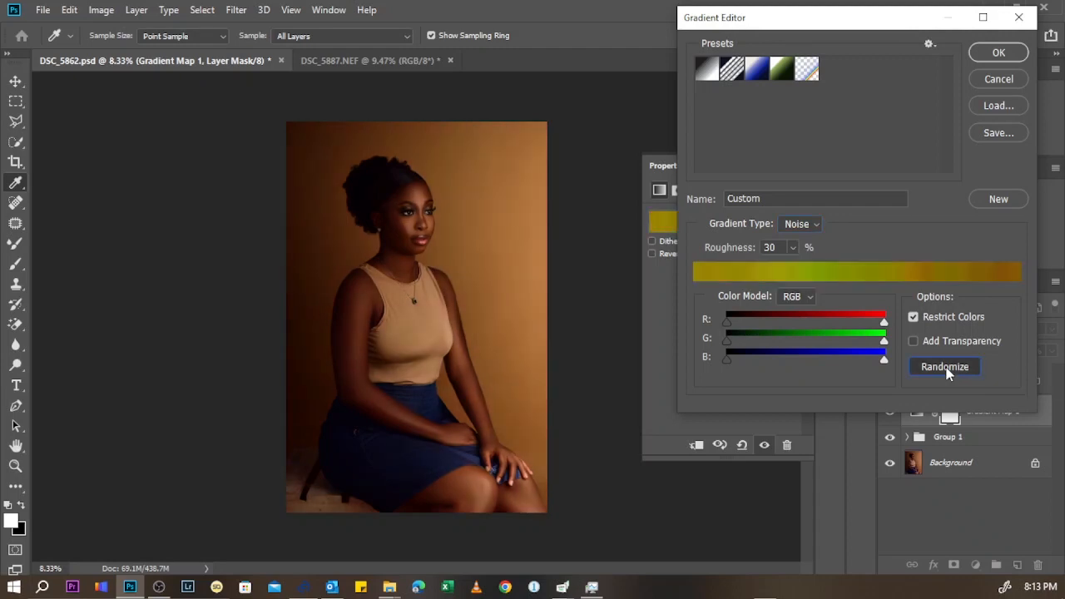
left_click(946, 369)
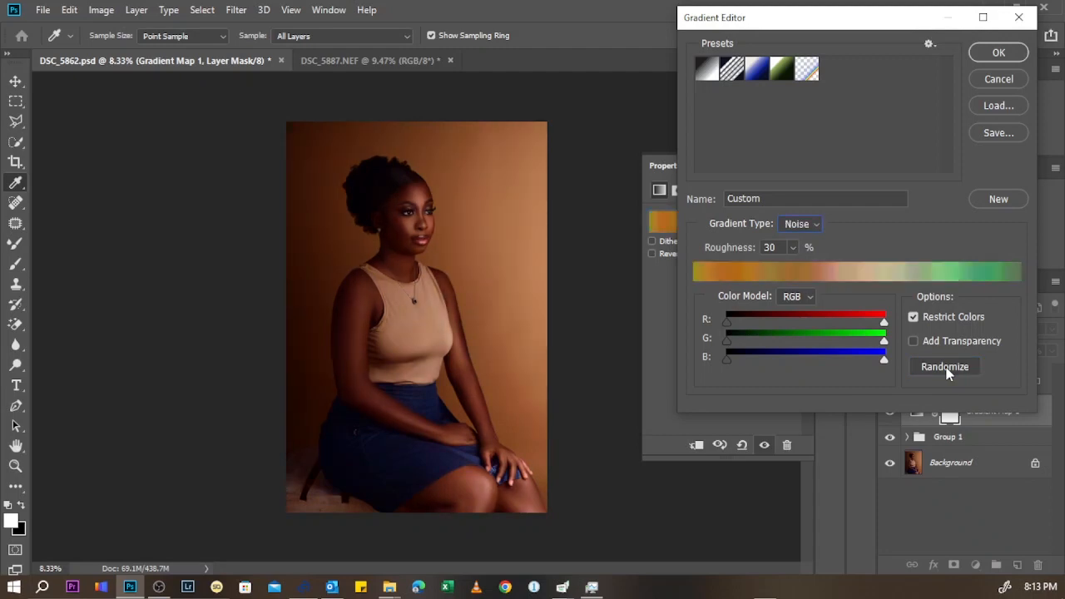
left_click(1017, 56)
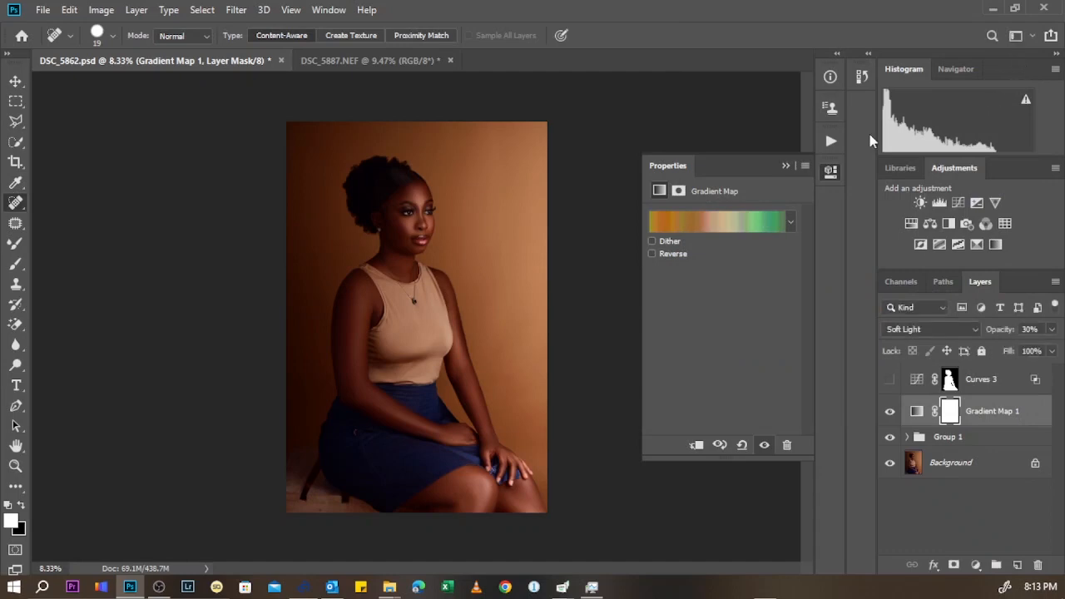
left_click(785, 164)
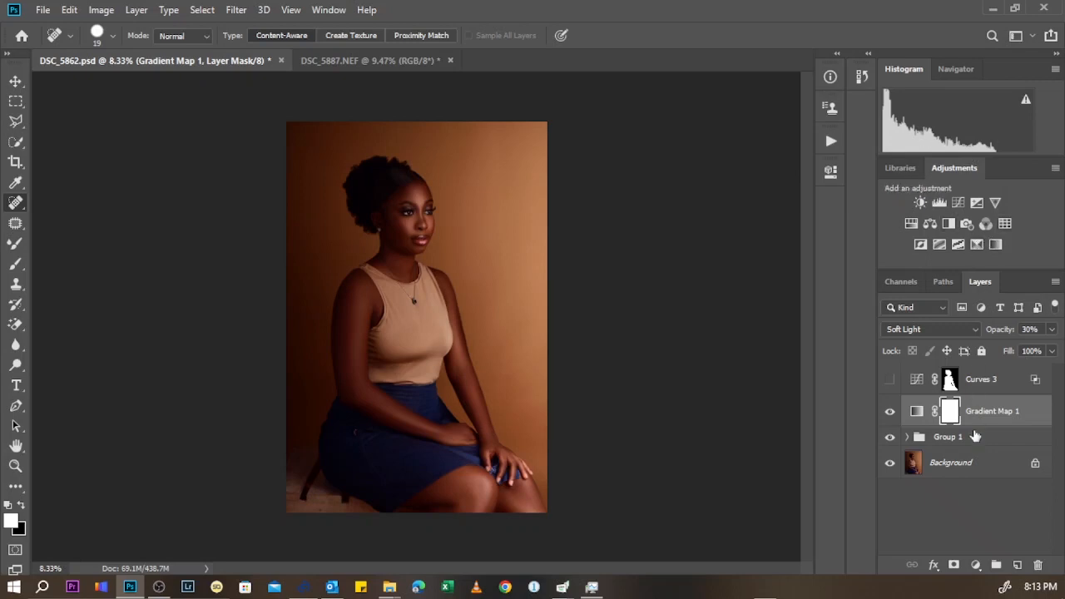
Add a Selective Color adjustment layer and set the Reds to Cyan -25% and Black -26%
left_click(976, 565)
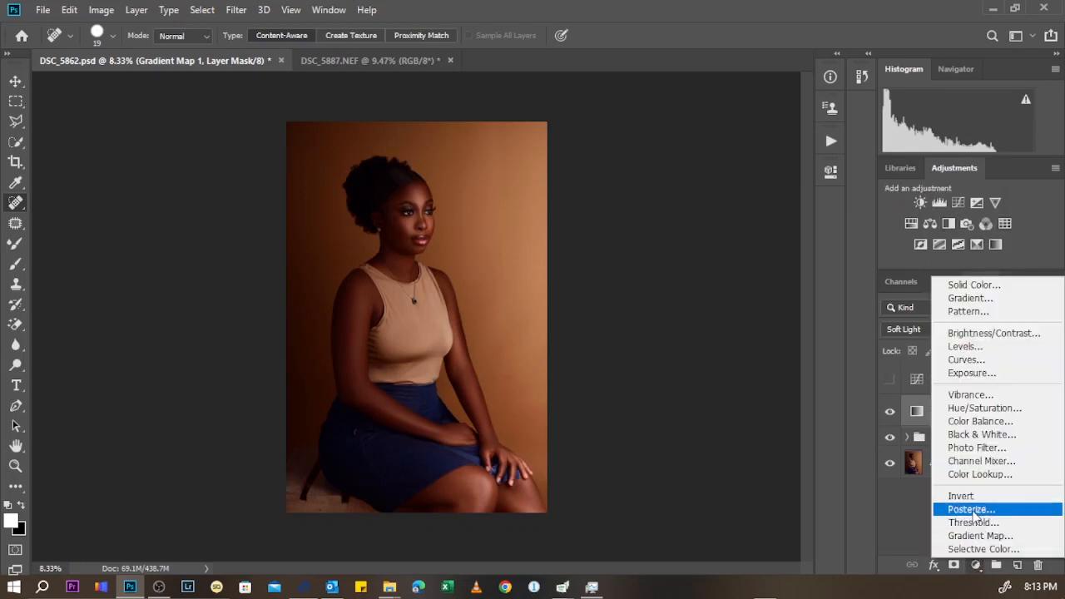
left_click(979, 549)
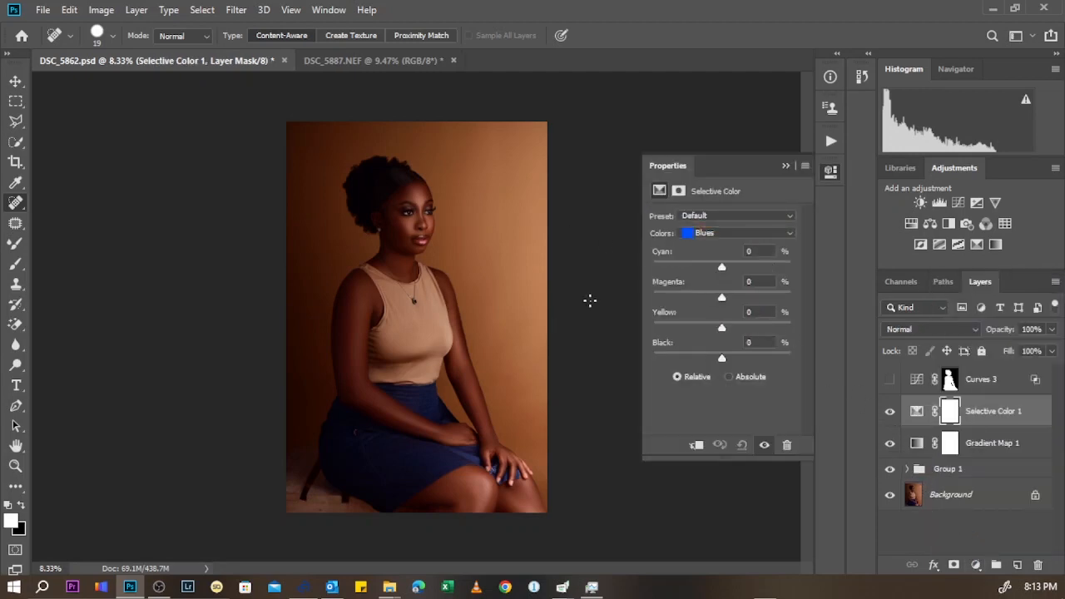
left_click(715, 233)
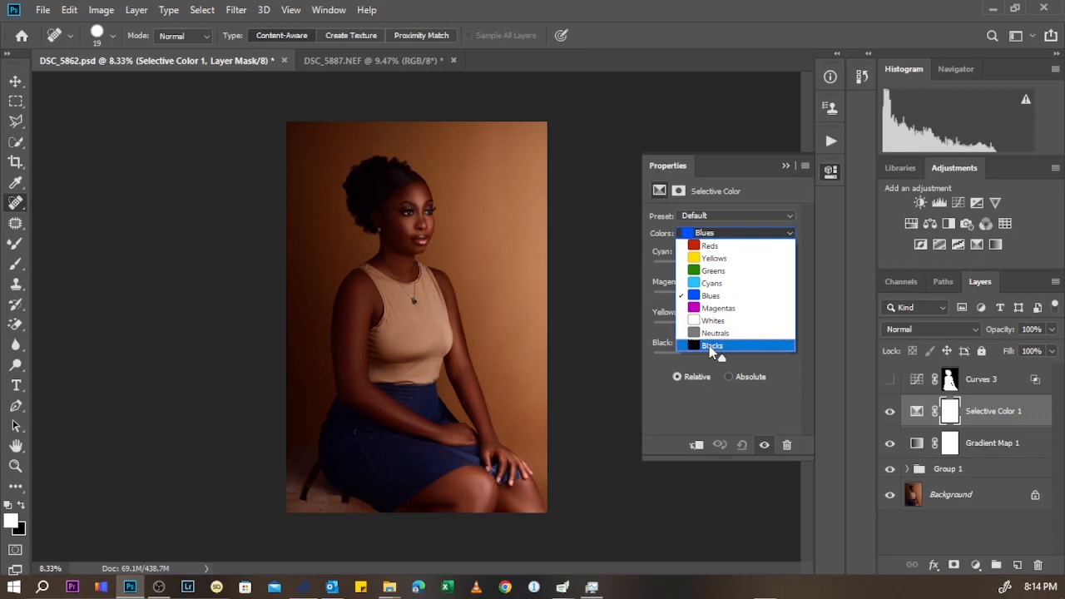
left_click(719, 246)
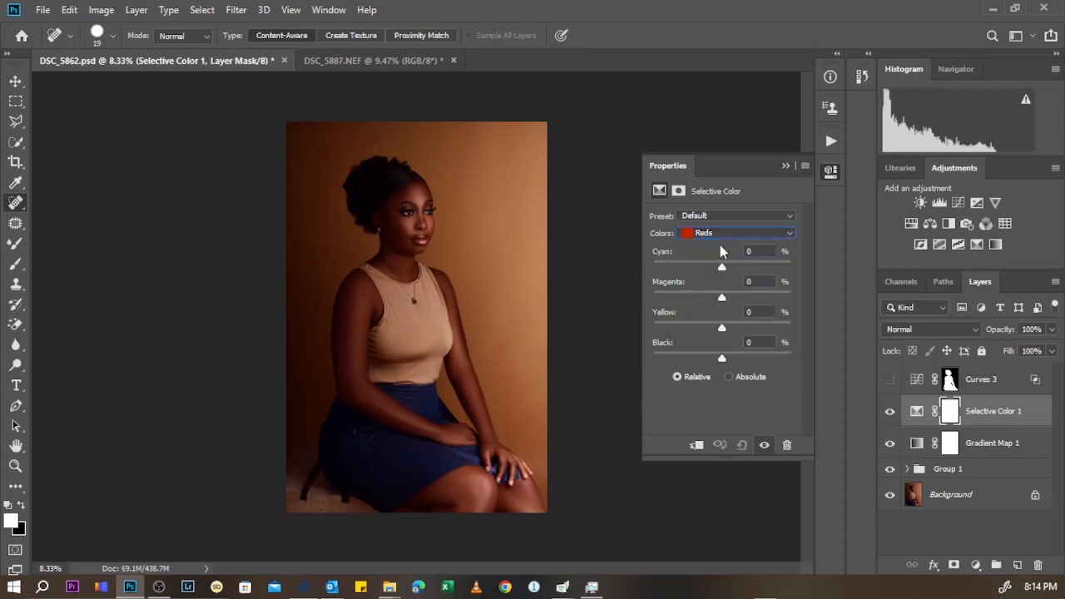
left_click_drag(721, 272, 722, 301)
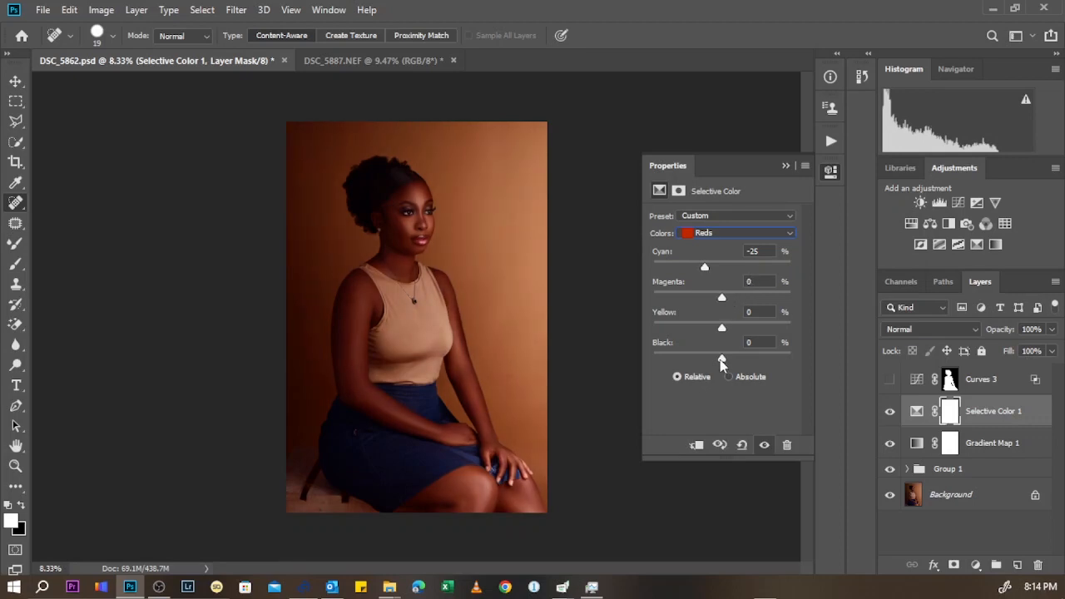
left_click_drag(722, 358, 706, 358)
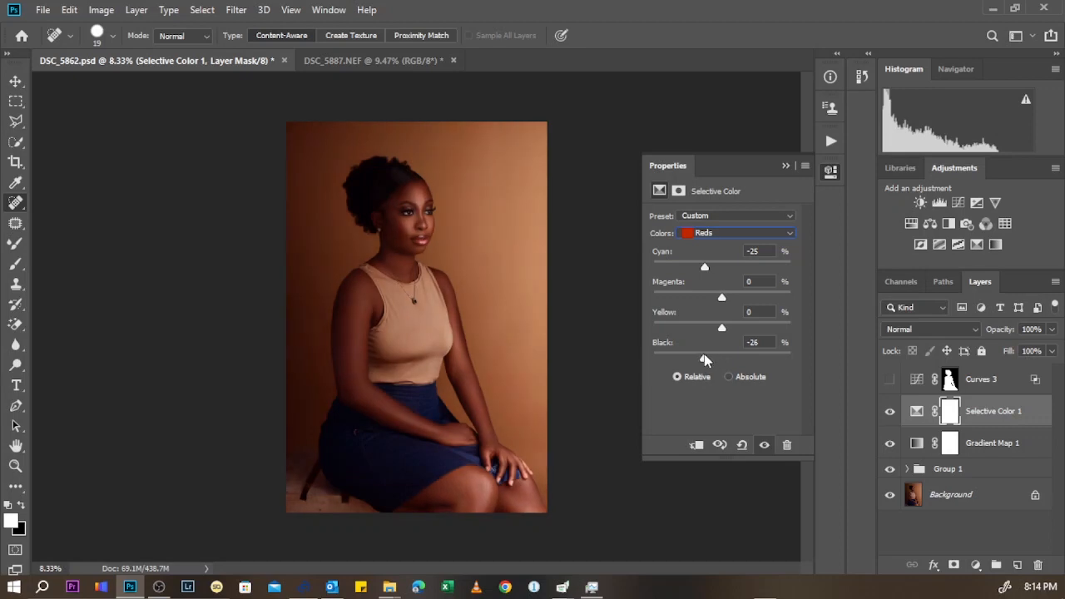
left_click(785, 167)
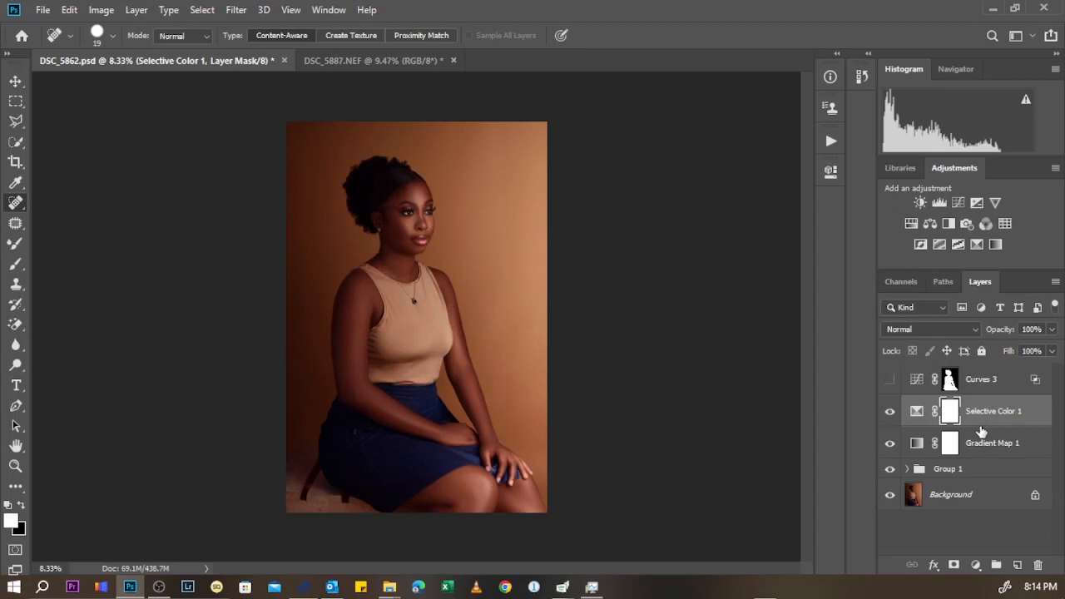
Add a second Selective Color adjustment layer and set the Blues to Cyan +68% and Black -28%
left_click(975, 565)
left_click(984, 551)
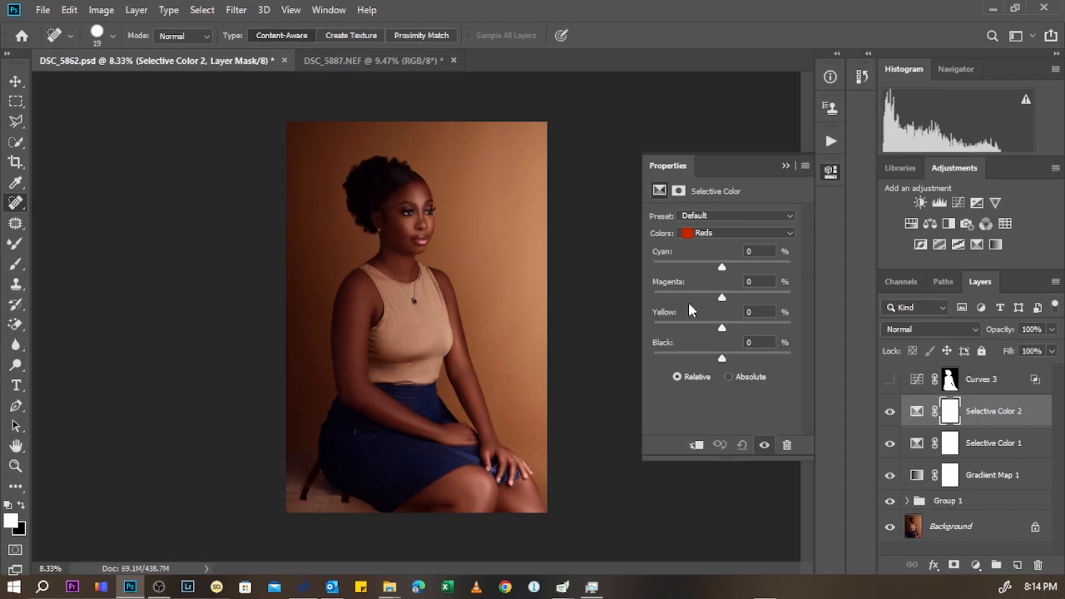
left_click(715, 234)
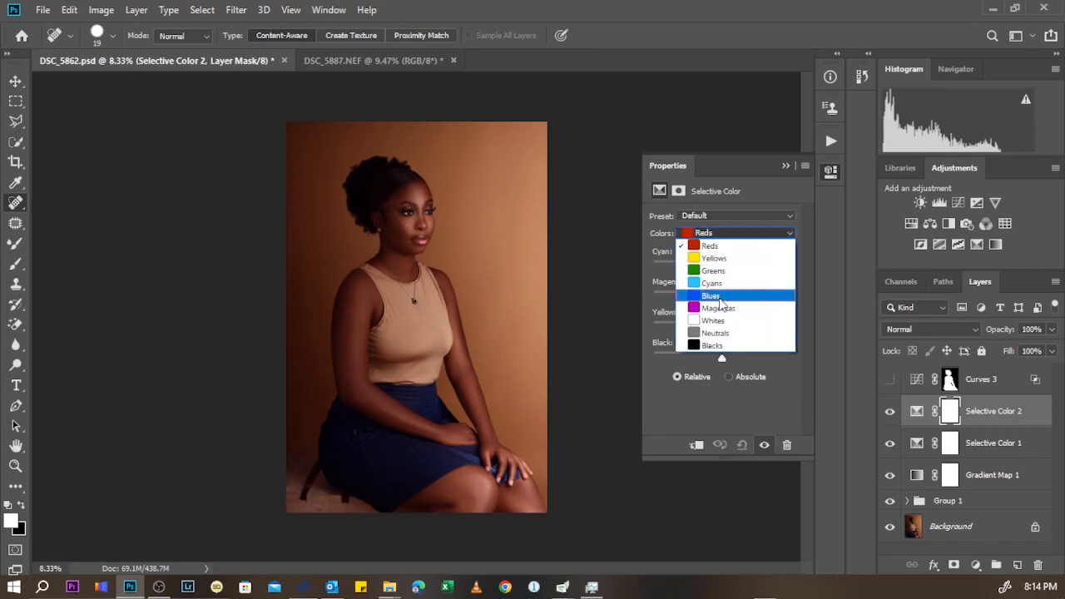
left_click(711, 296)
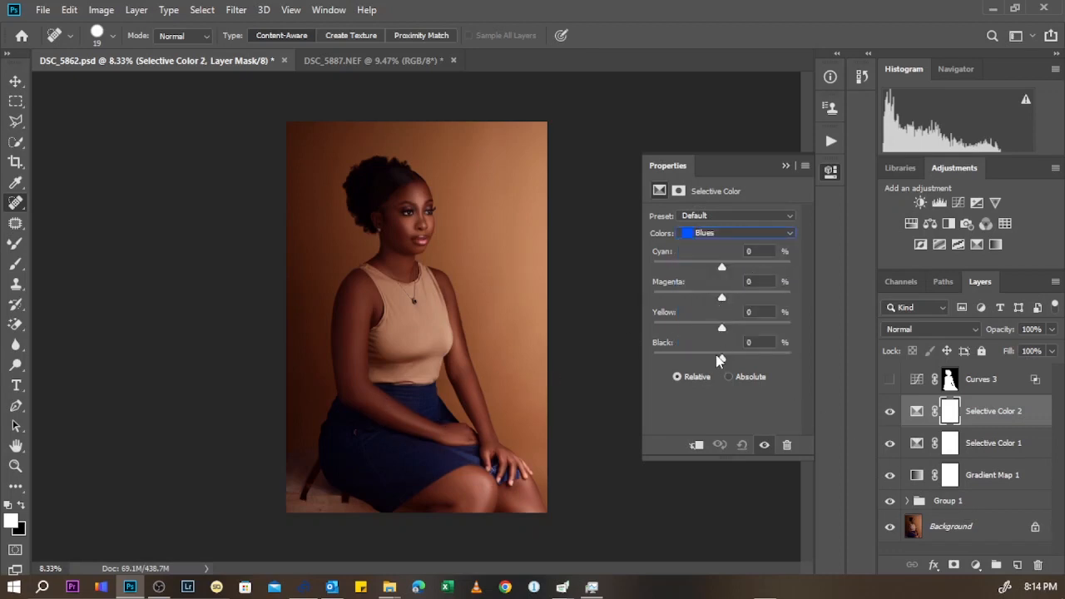
left_click_drag(721, 361, 680, 359)
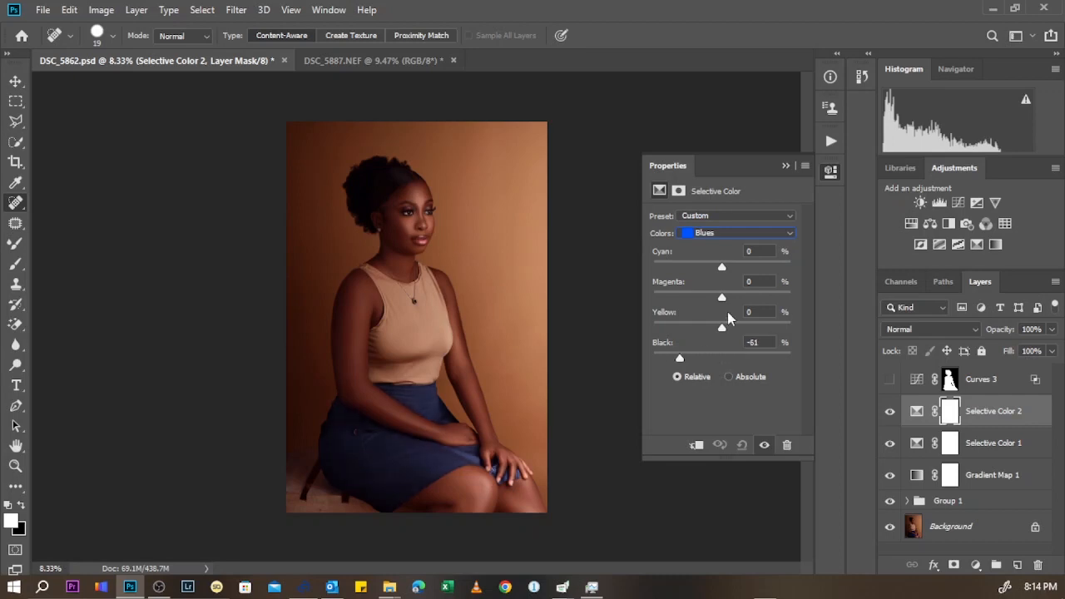
left_click_drag(726, 267, 767, 267)
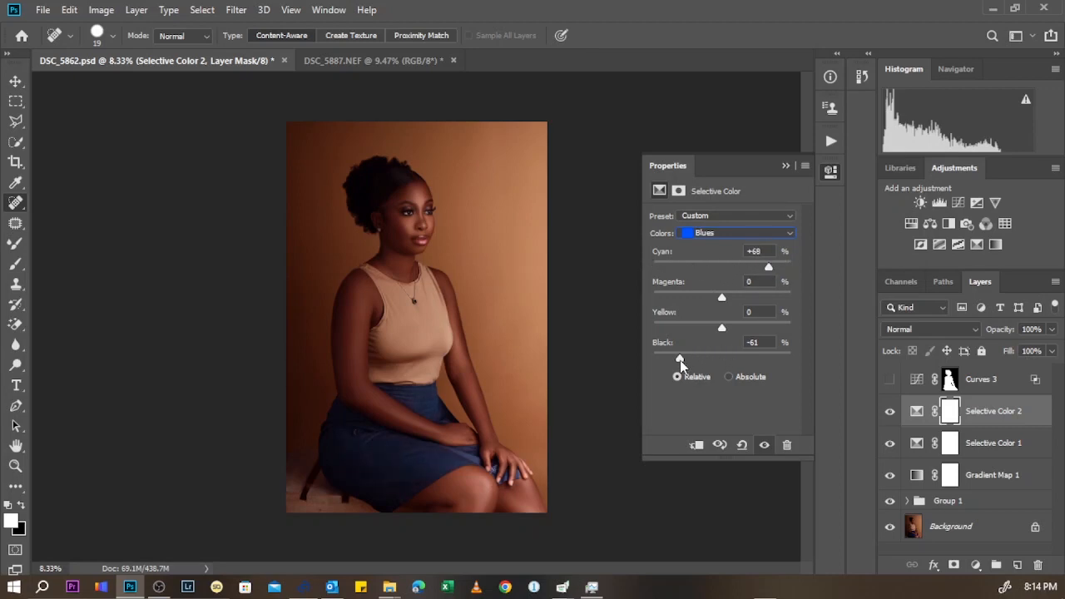
left_click_drag(680, 358, 702, 360)
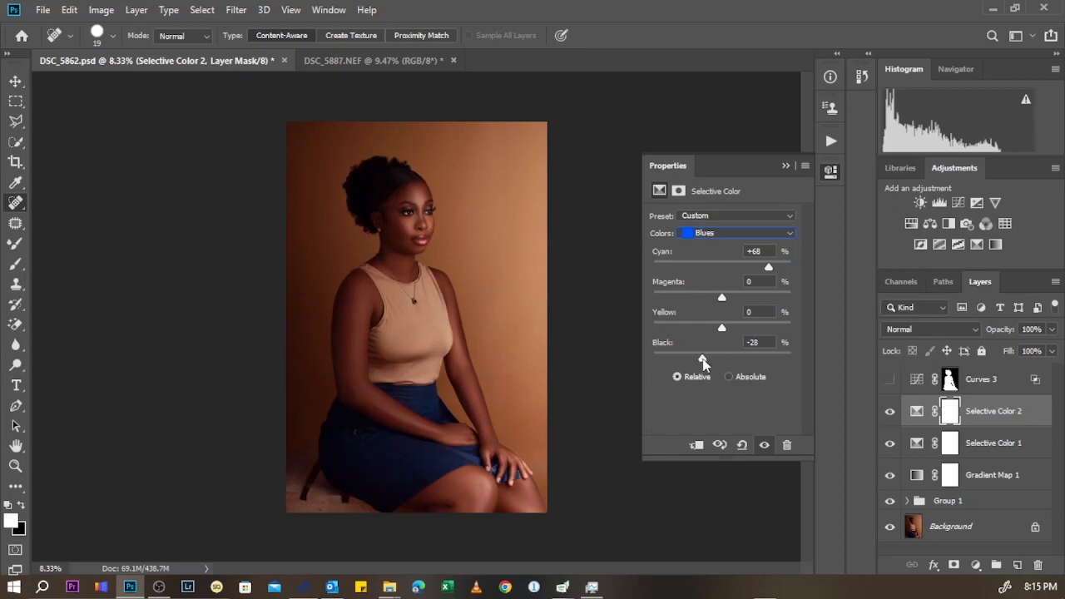
left_click(786, 167)
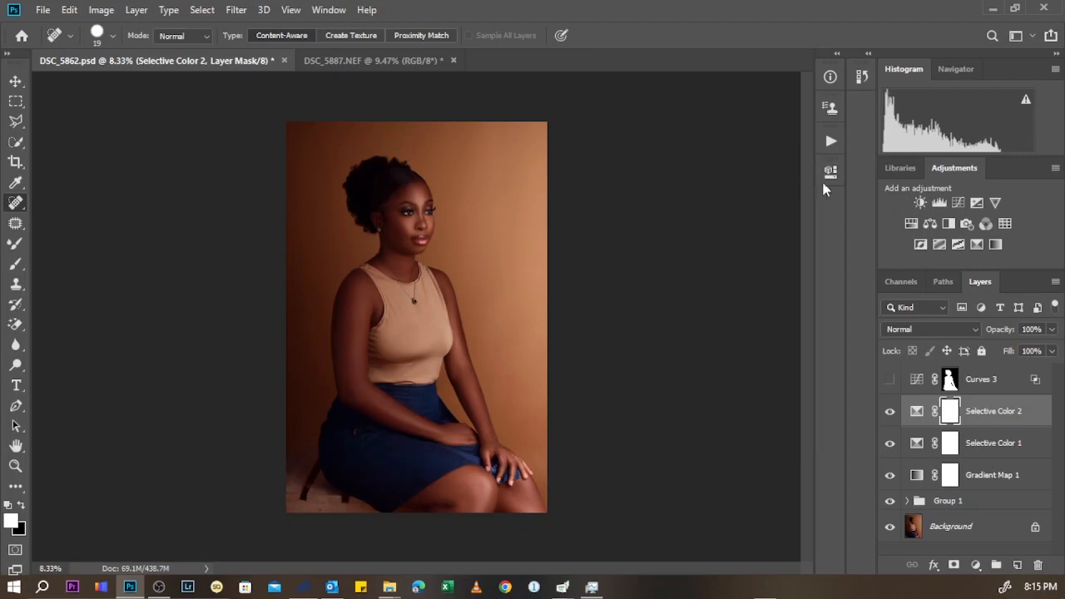
Group the two Selective Color layers and the Gradient Map layer together
left_click(995, 445, "shift")
left_click(996, 472, "shift")
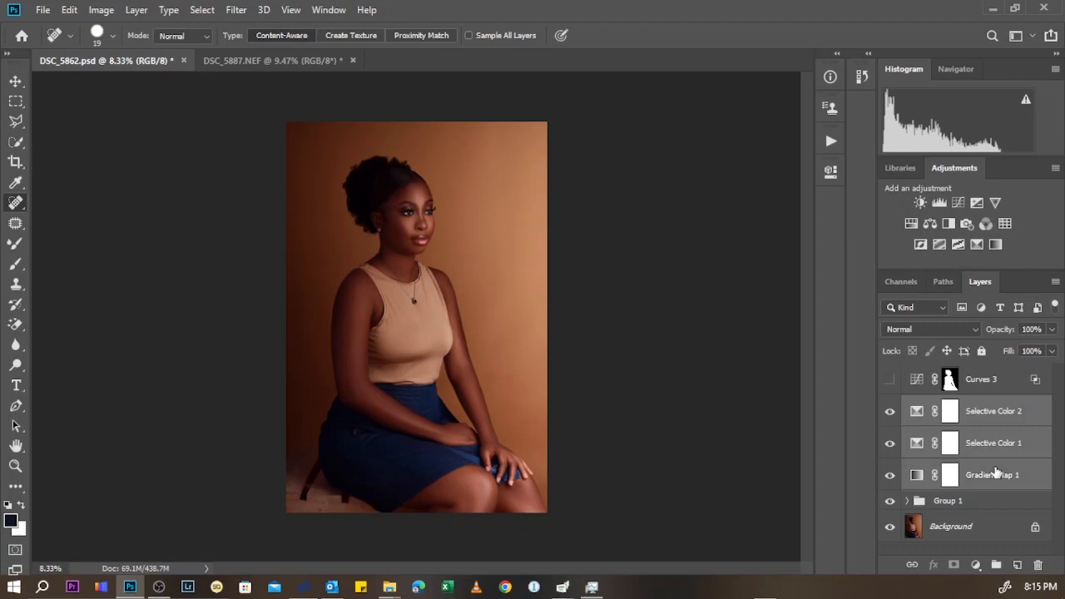
key("ctrl+g")
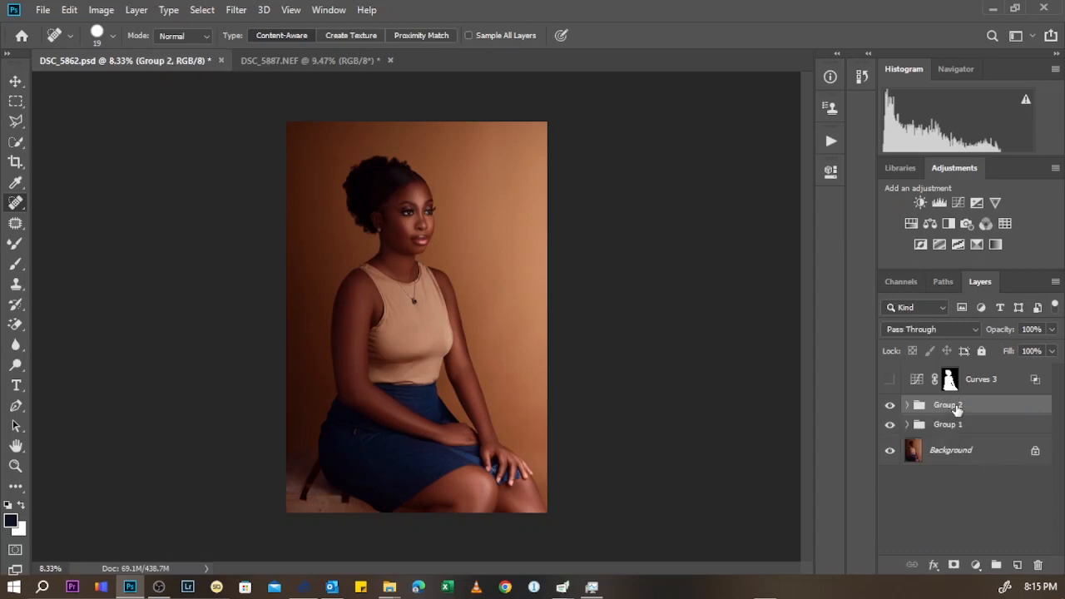
Rename the new adjustment group "cg" and toggle its visibility to compare the image with and without the grade
double_click(957, 406)
type("cg")
key("Return")
left_click(890, 406)
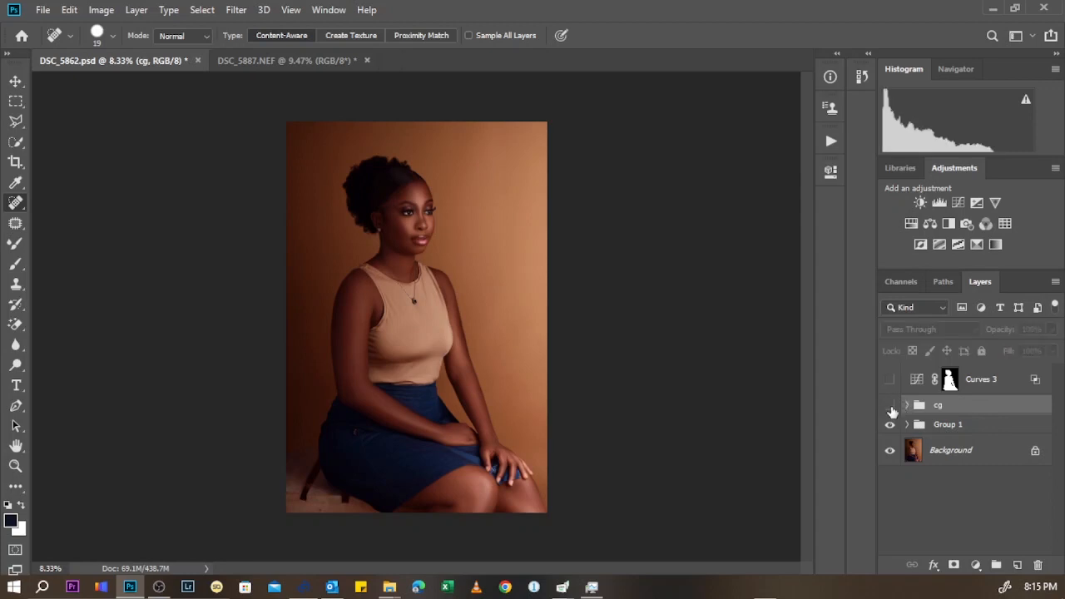
left_click(890, 406)
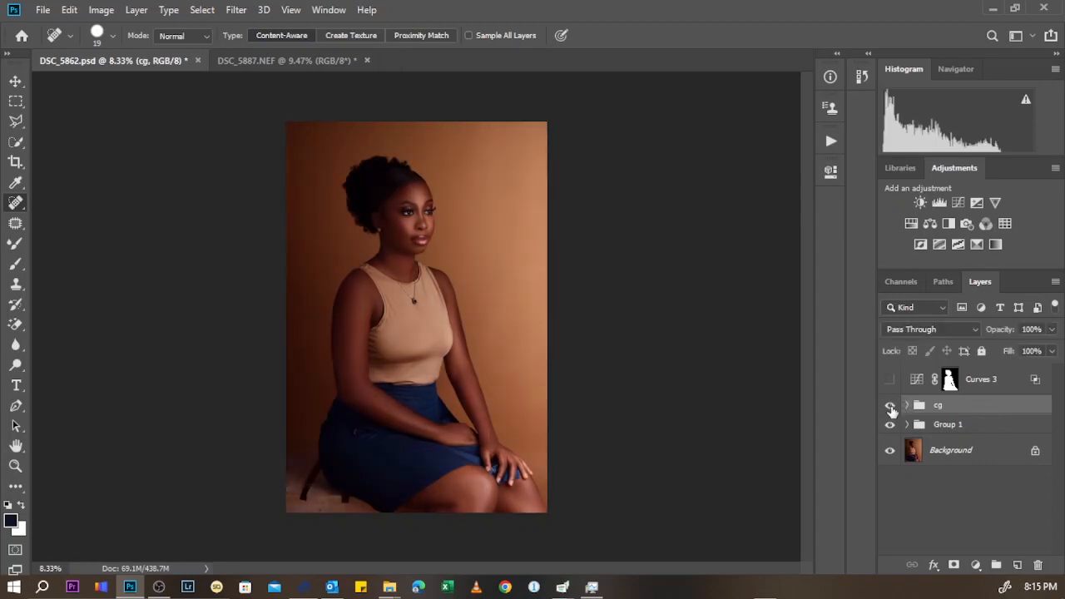
left_click(891, 406)
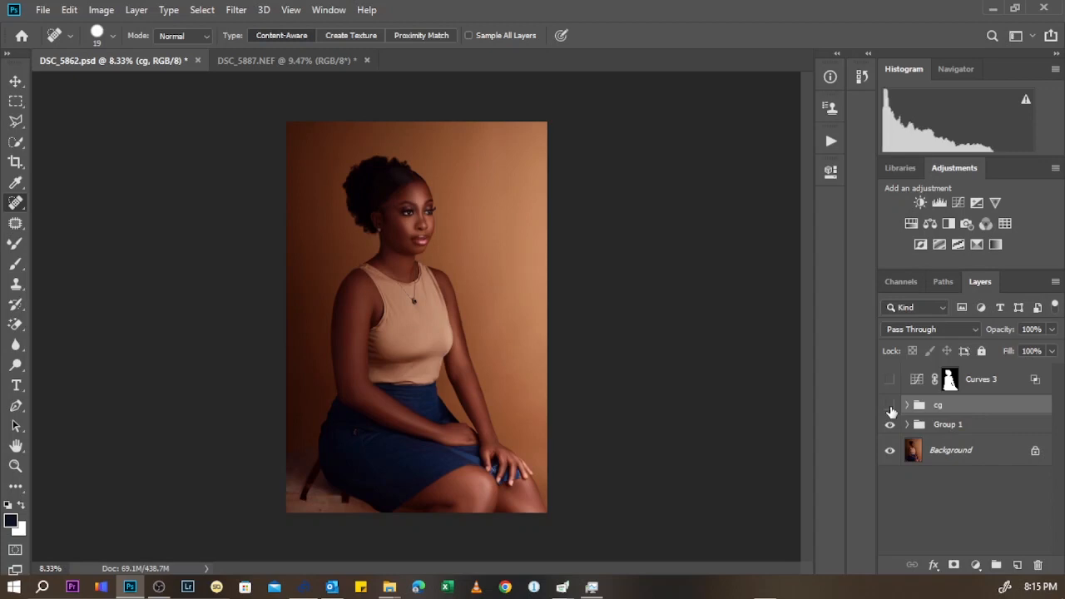
left_click(890, 406)
Add a Color Balance adjustment above Selective Color 2 in the cg group, with Midtones at Cyan–Red -12 and Yellow–Blue -7
left_click(907, 405)
left_click(990, 431)
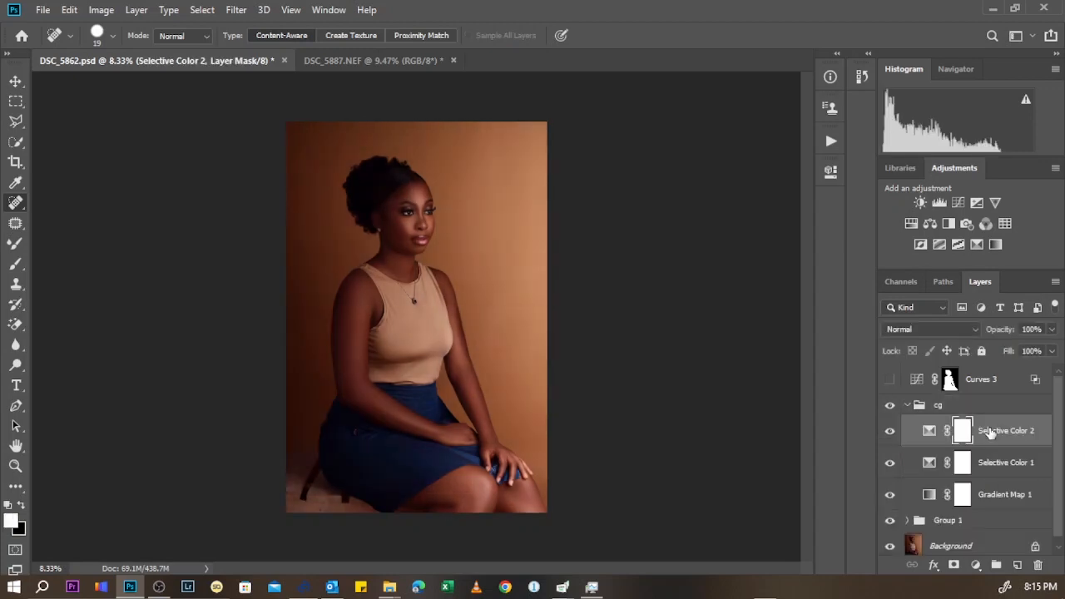
left_click(978, 566)
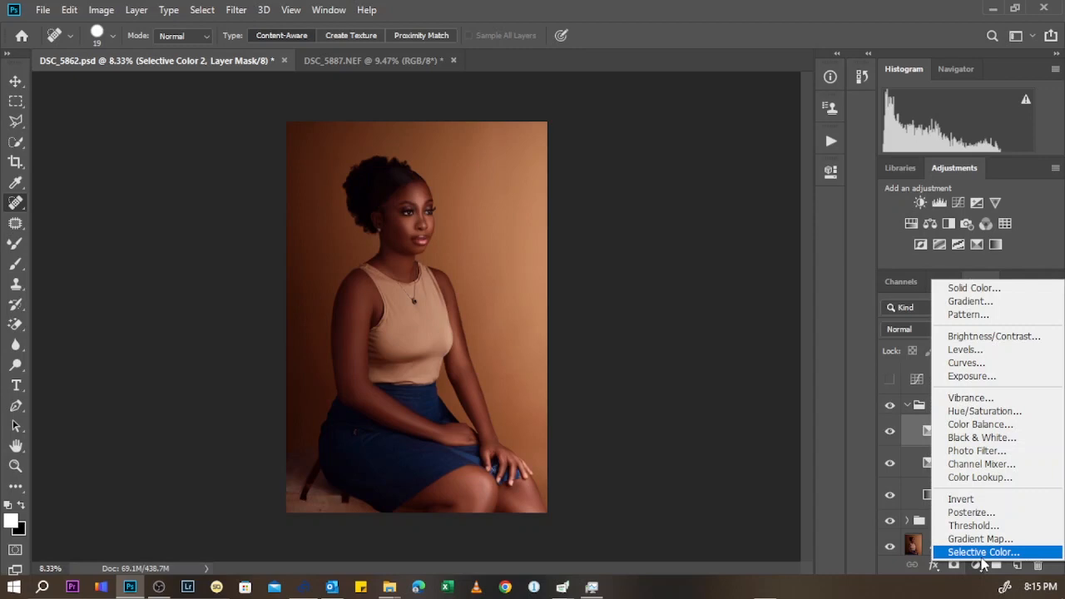
left_click(985, 426)
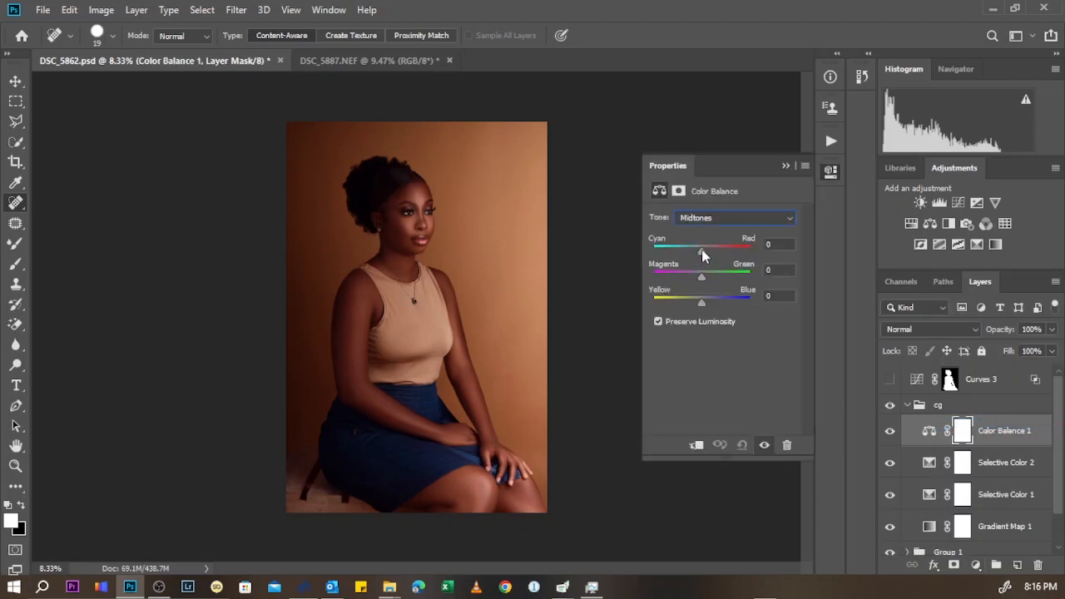
left_click_drag(702, 249, 698, 249)
left_click_drag(697, 250, 696, 249)
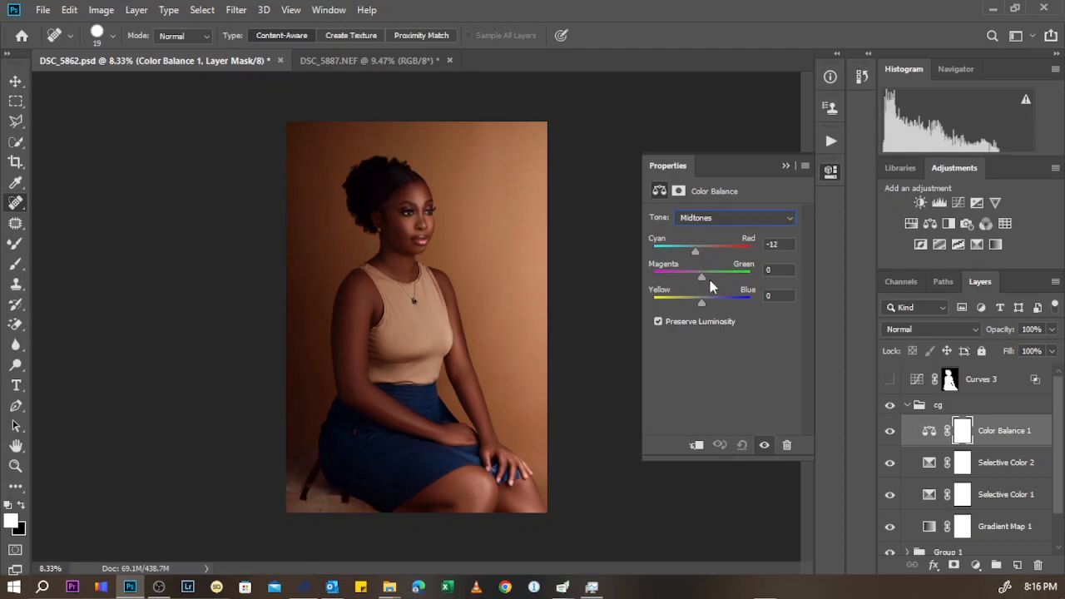
left_click_drag(701, 301, 694, 302)
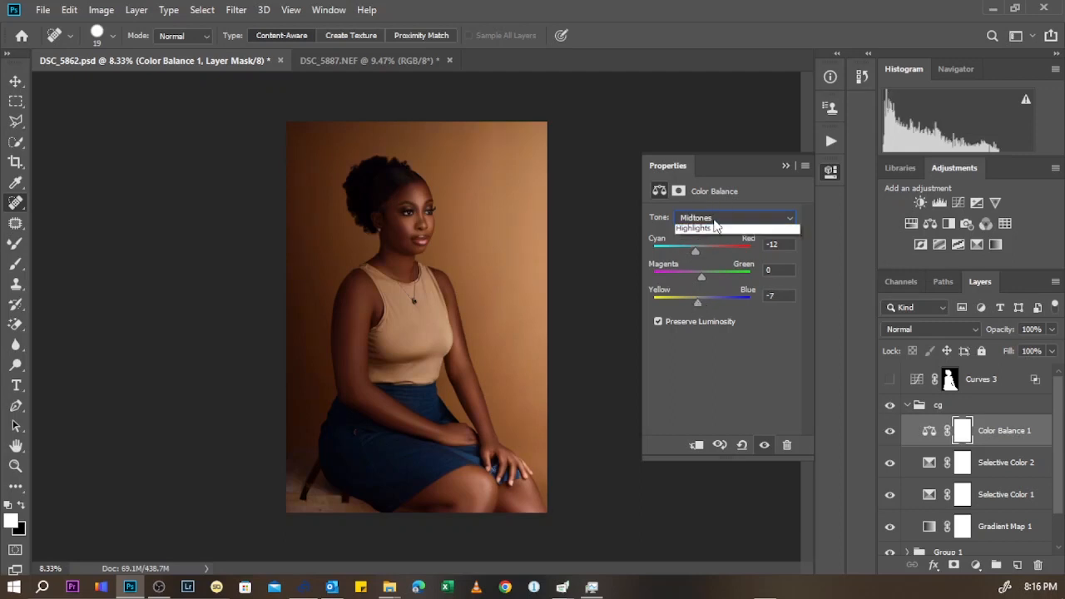
Set the Color Balance Shadows to Yellow–Blue +2 and fine-tune their Cyan–Red balance
left_click(713, 220)
left_click(703, 231)
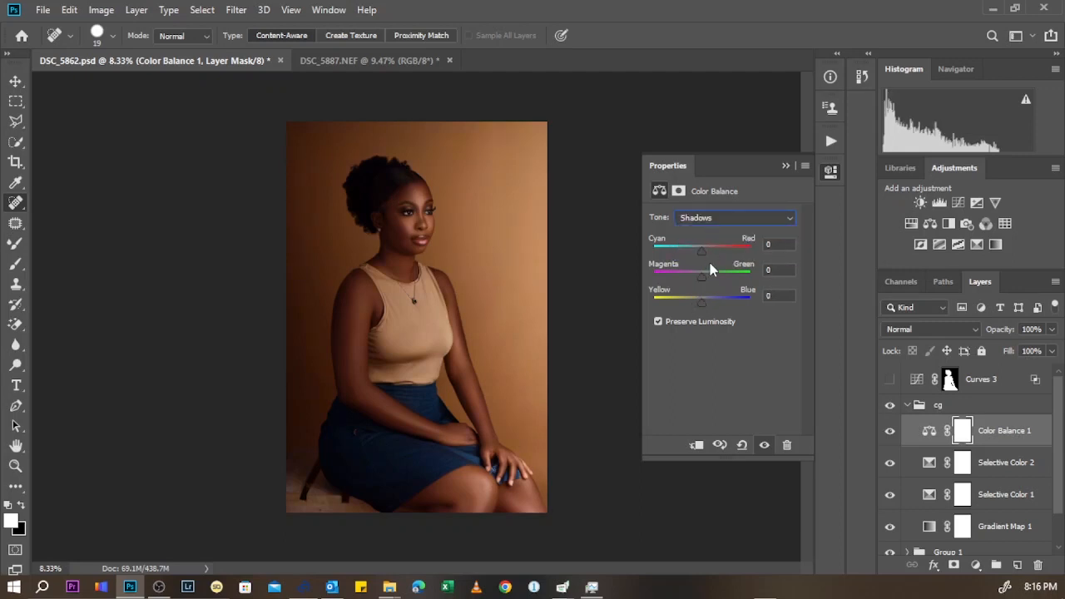
left_click_drag(701, 303, 704, 304)
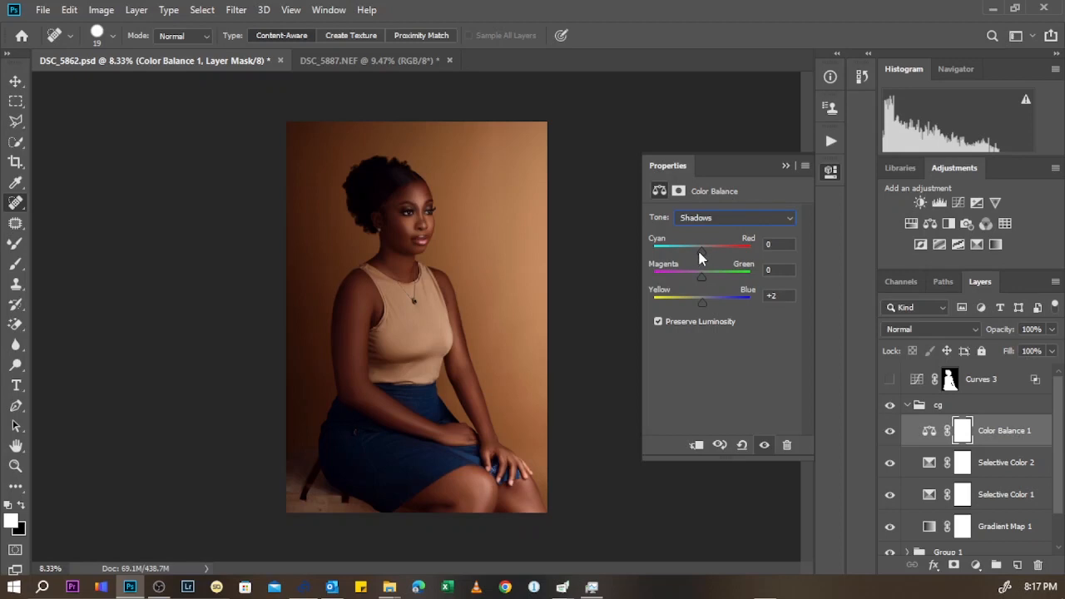
left_click_drag(700, 250, 702, 247)
left_click(784, 167)
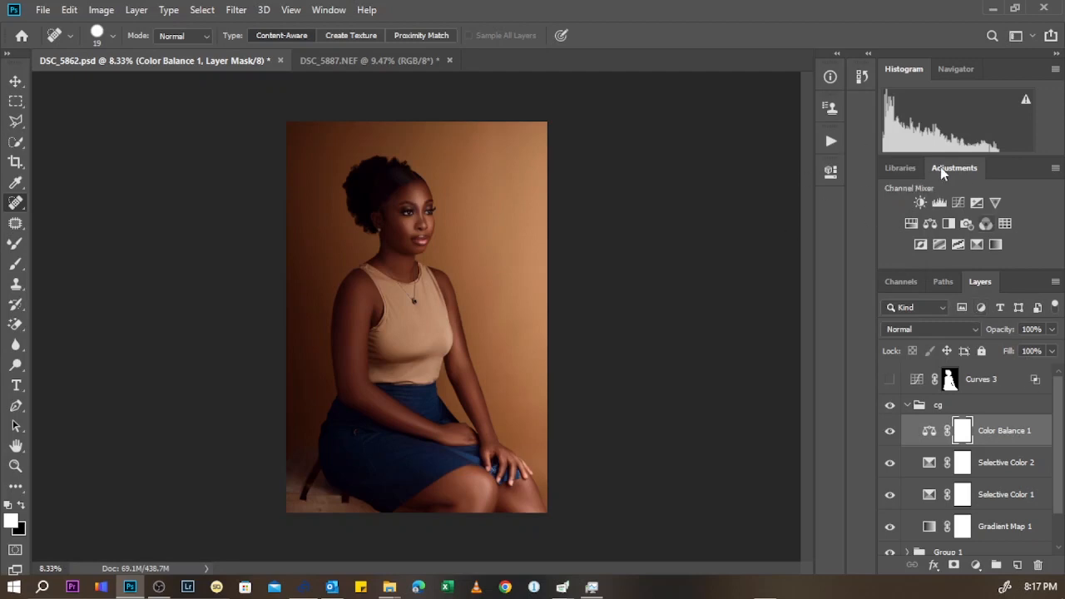
Add a Hue/Saturation adjustment layer, sample the forehead skin to target the Reds, and set their Saturation to -6
left_click(911, 224)
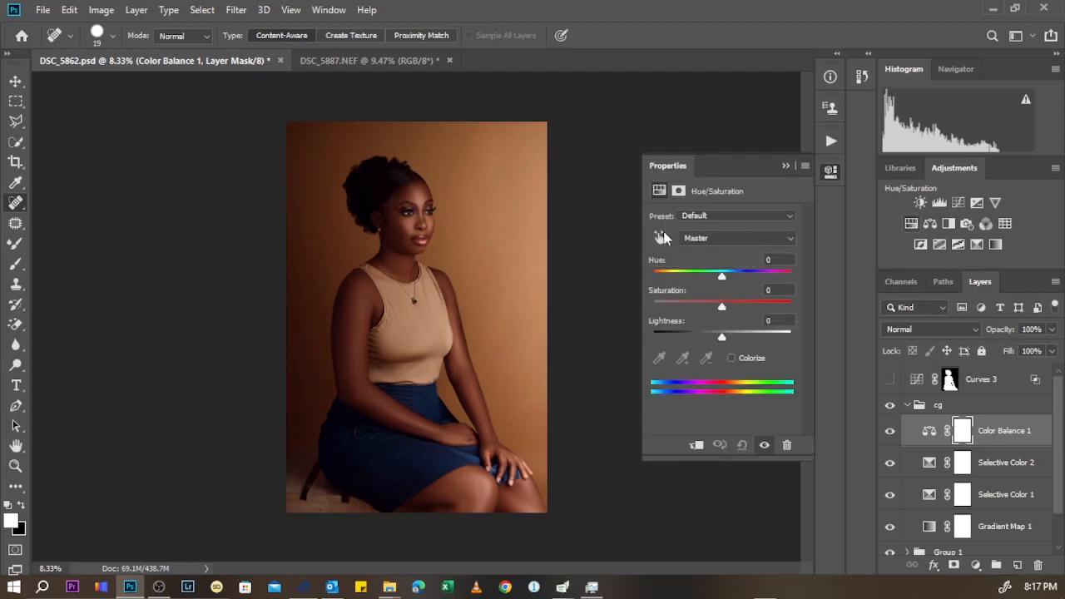
left_click(660, 238)
left_click(422, 184)
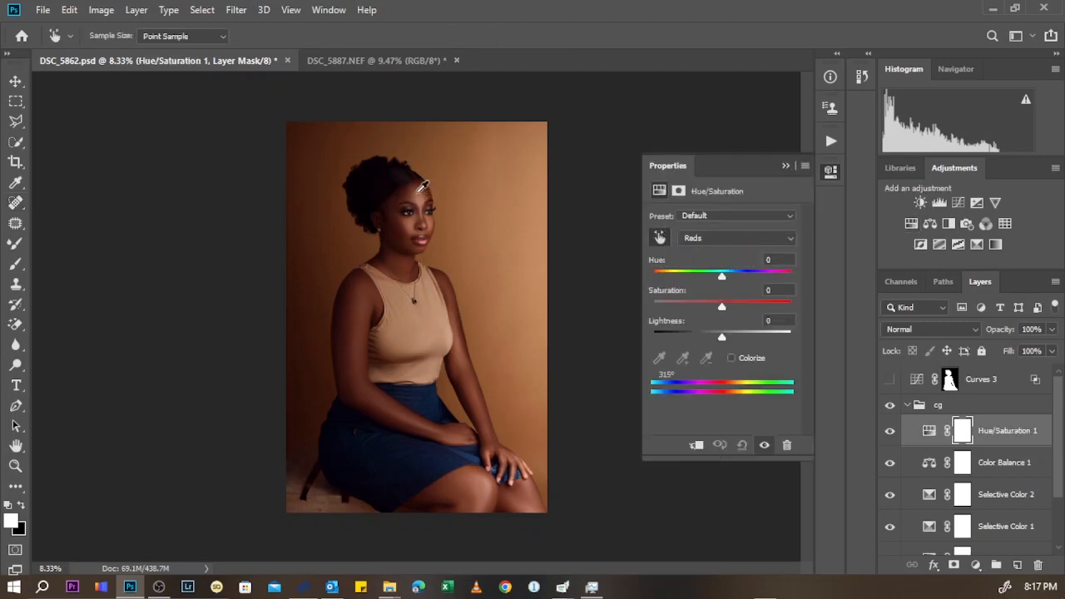
left_click_drag(722, 307, 717, 307)
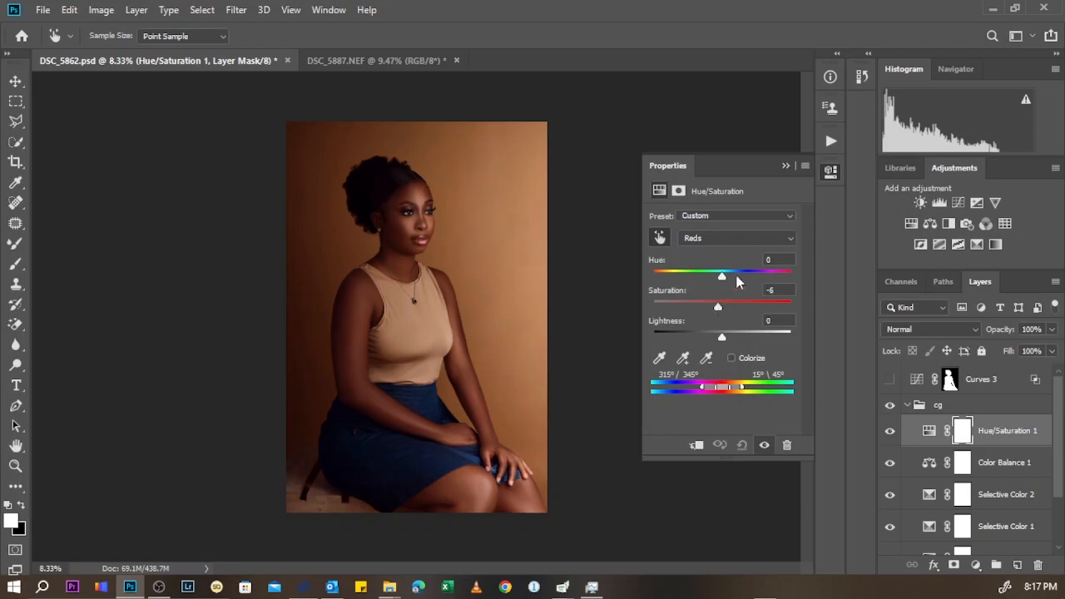
left_click(804, 157)
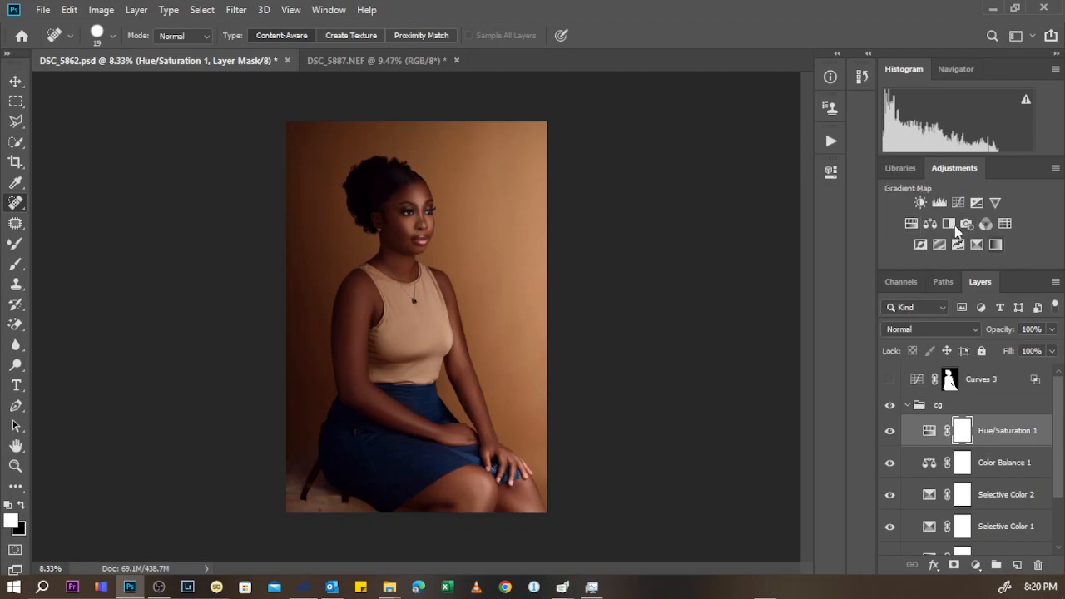
Add a second Hue/Saturation adjustment layer, sample the skirt to target the Blues, and set their Hue to -13
left_click(912, 229)
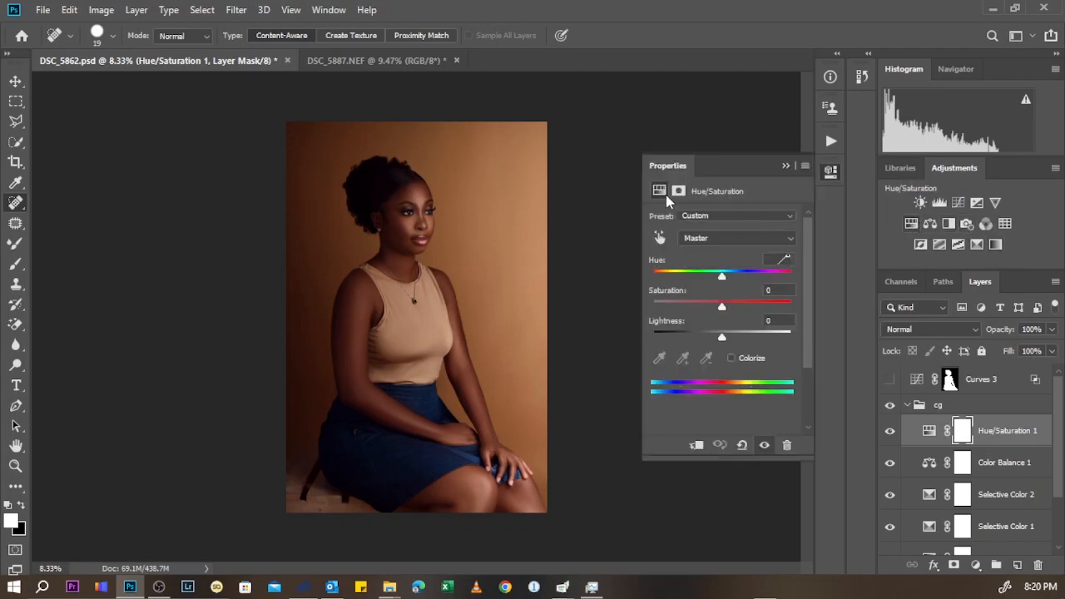
left_click(663, 239)
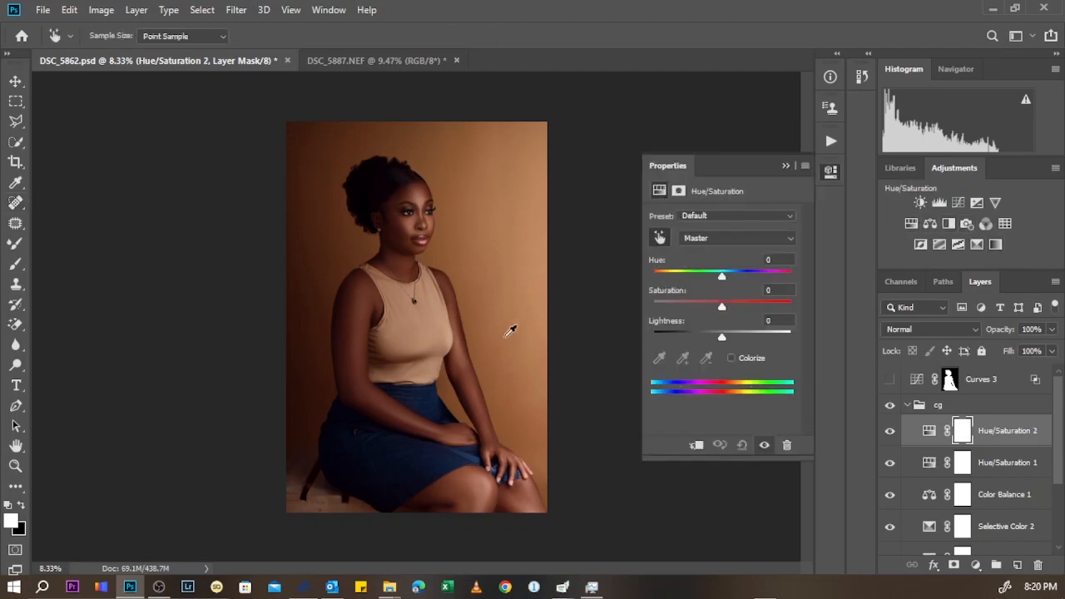
left_click(399, 439)
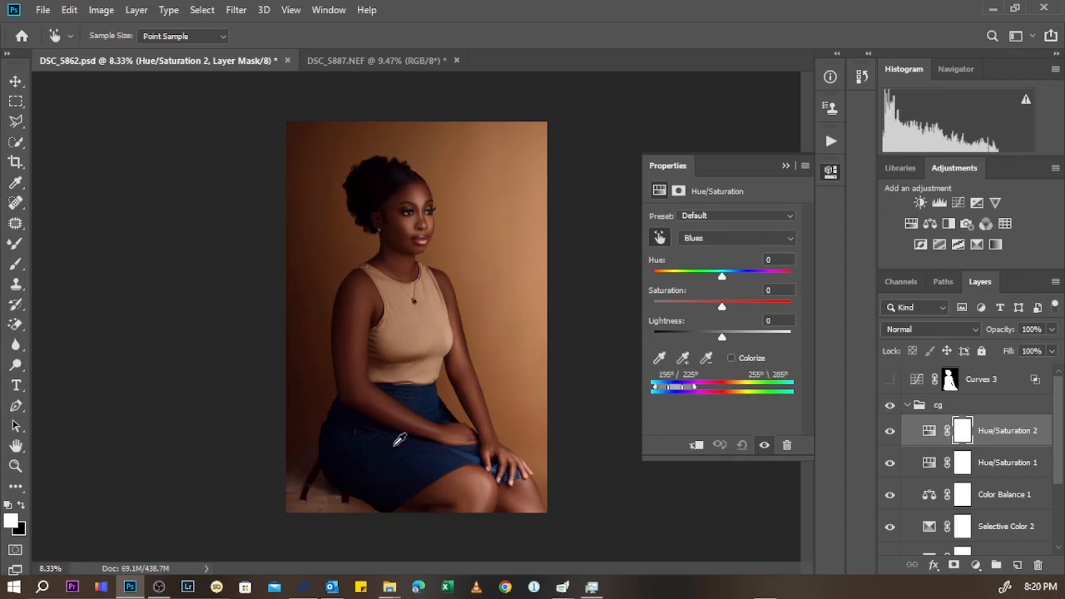
left_click(721, 277)
left_click_drag(720, 277, 641, 288)
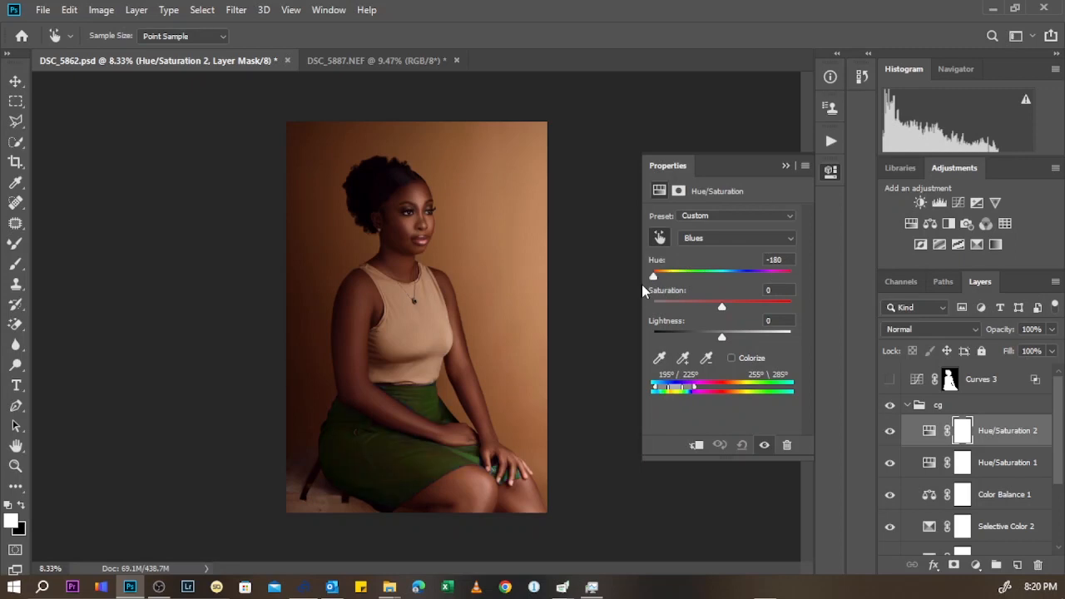
left_click_drag(641, 285, 715, 287)
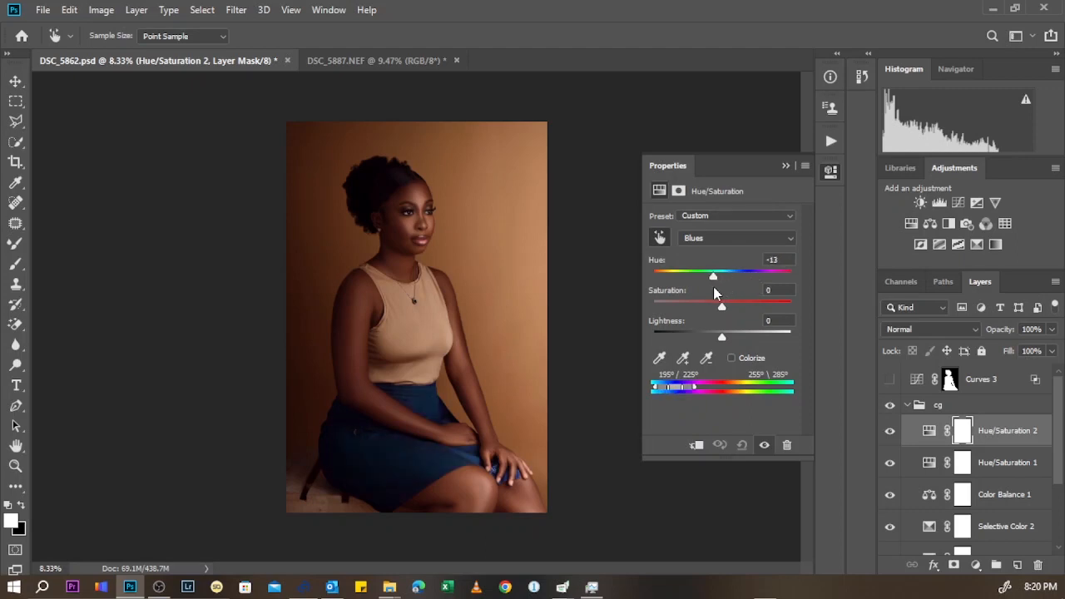
left_click(804, 156)
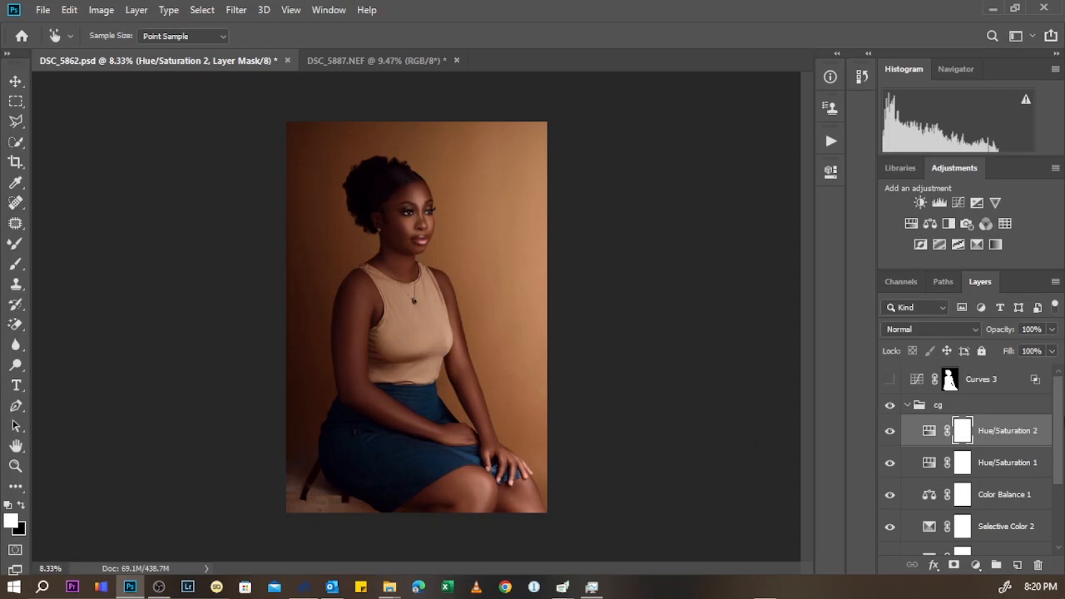
key("j")
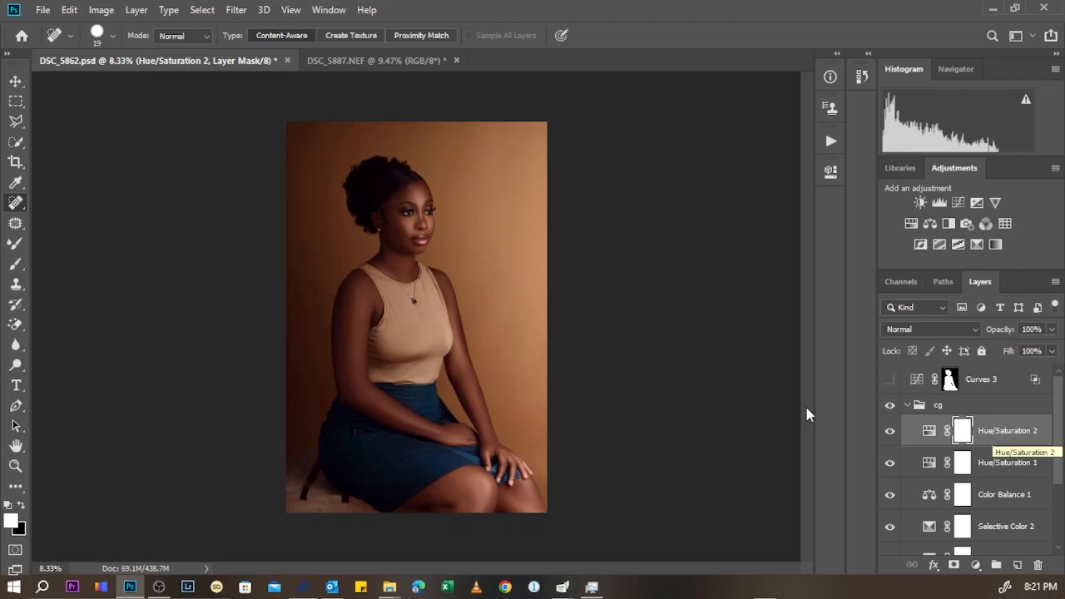
Select the subject automatically and add a Selective Color adjustment layer masked to it
left_click(15, 141)
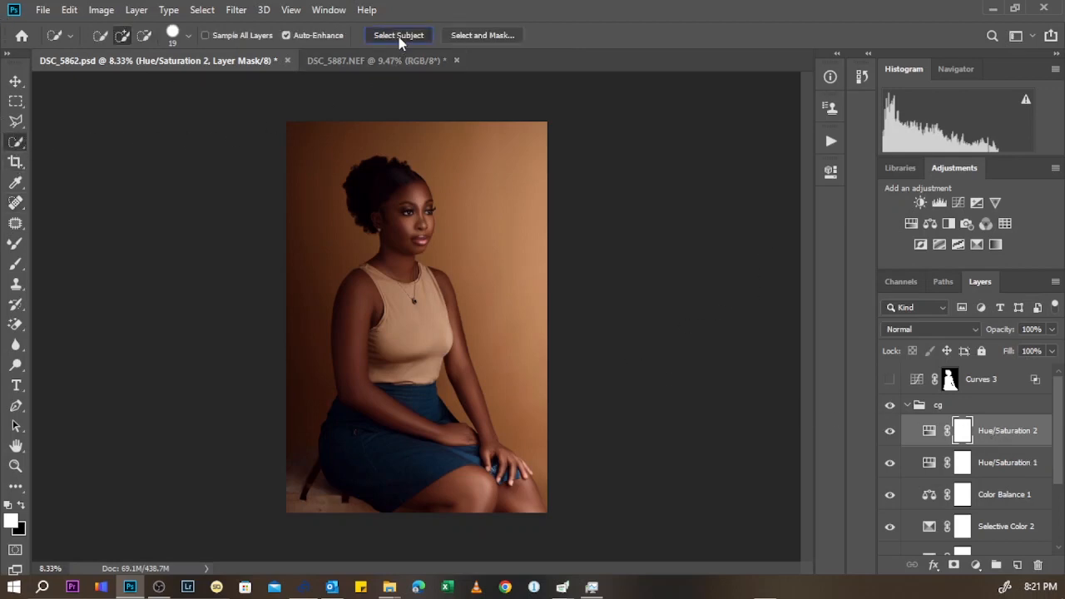
left_click(402, 37)
left_click(978, 244)
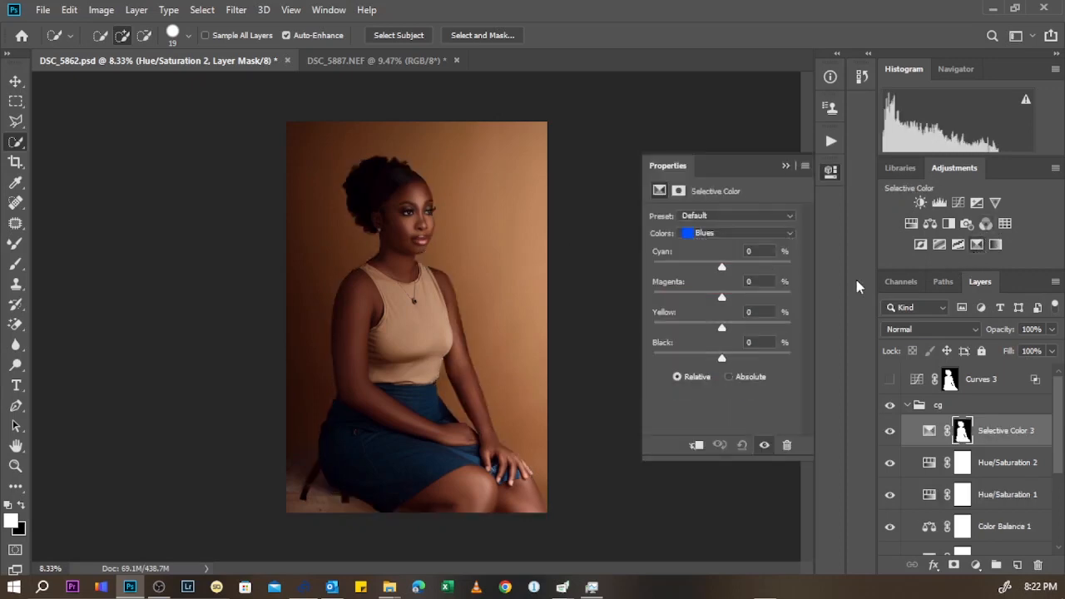
Set the Reds of the subject's Selective Color layer to Cyan -34% and Black -1%
left_click(713, 235)
left_click(712, 246)
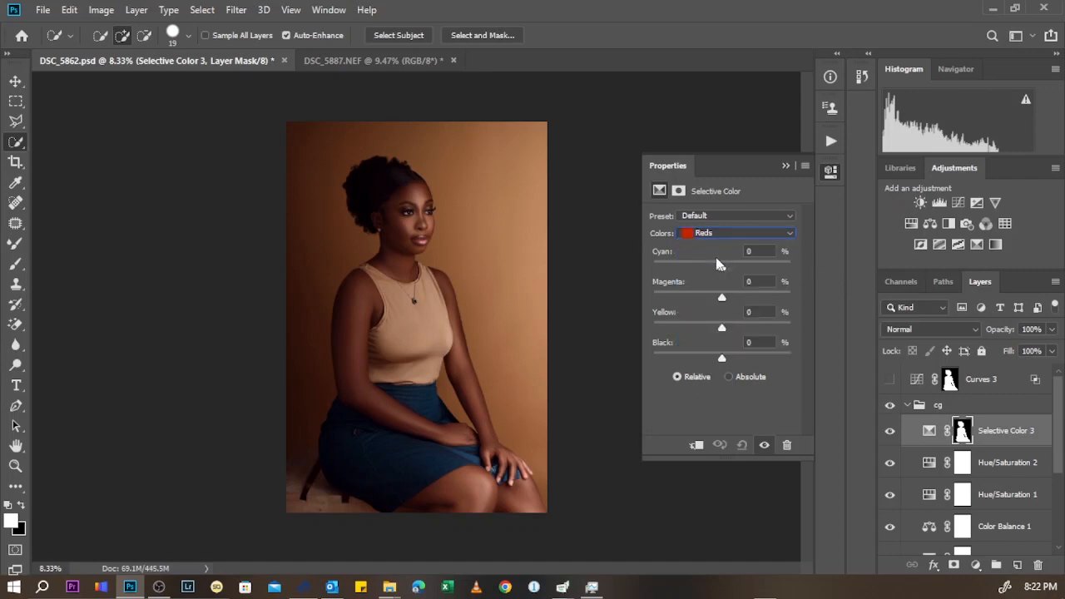
left_click_drag(722, 268, 672, 268)
left_click_drag(672, 269, 699, 274)
left_click(791, 166)
Duplicate Selective Color 3 with its mask inverted to target the backdrop, and reset the copy's adjustments to default
left_click(923, 431)
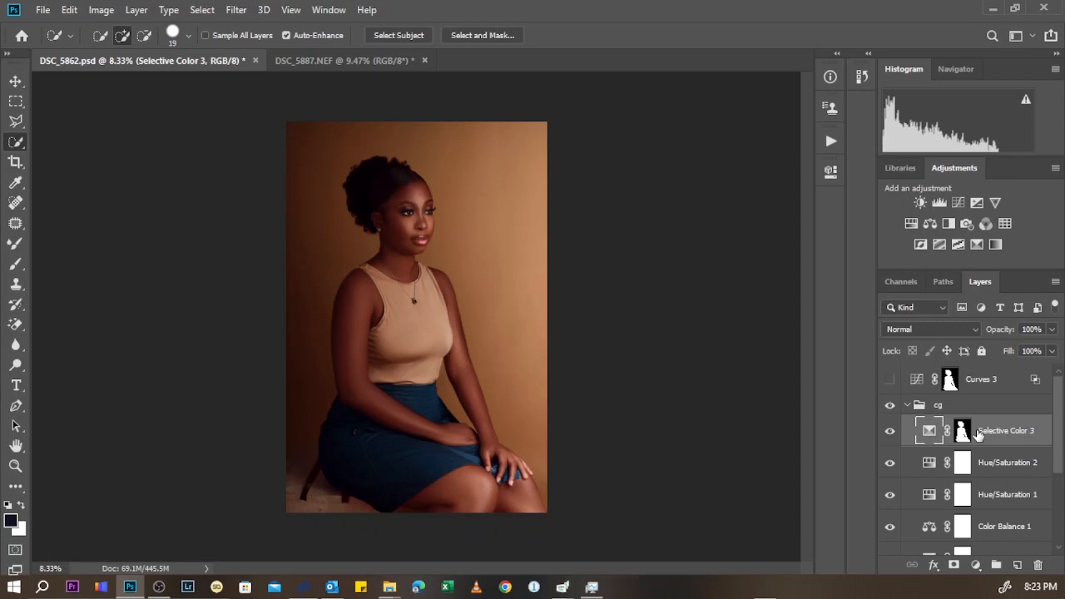
key("ctrl+j")
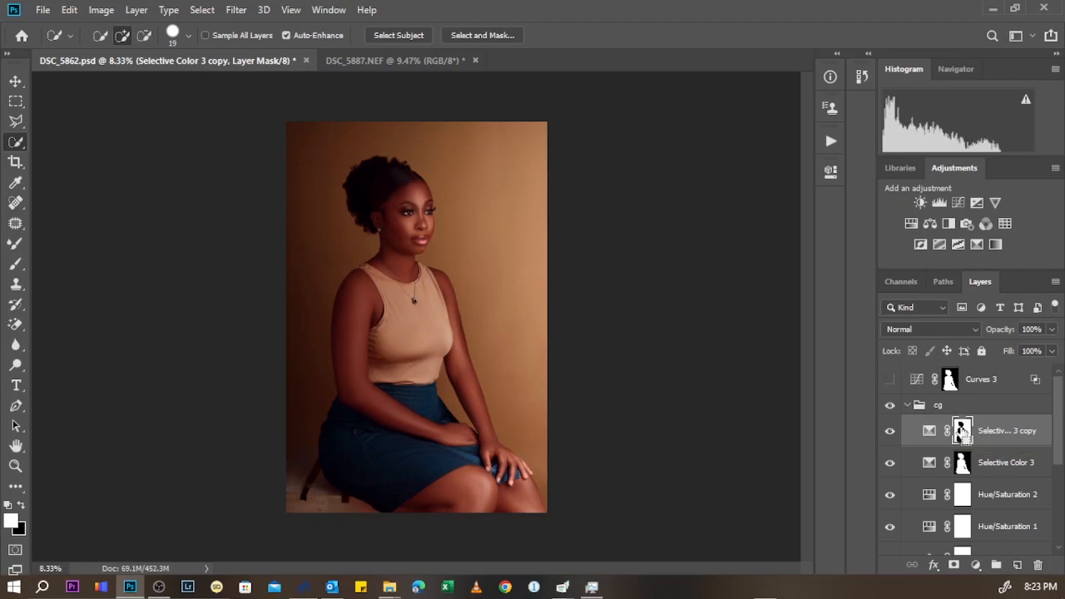
double_click(928, 430)
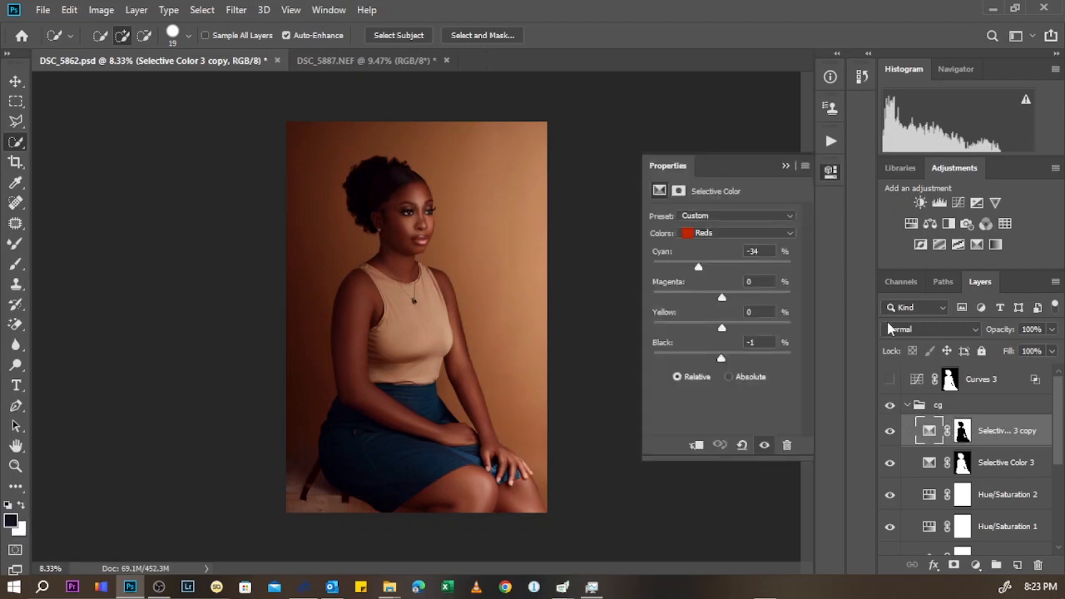
left_click(741, 445)
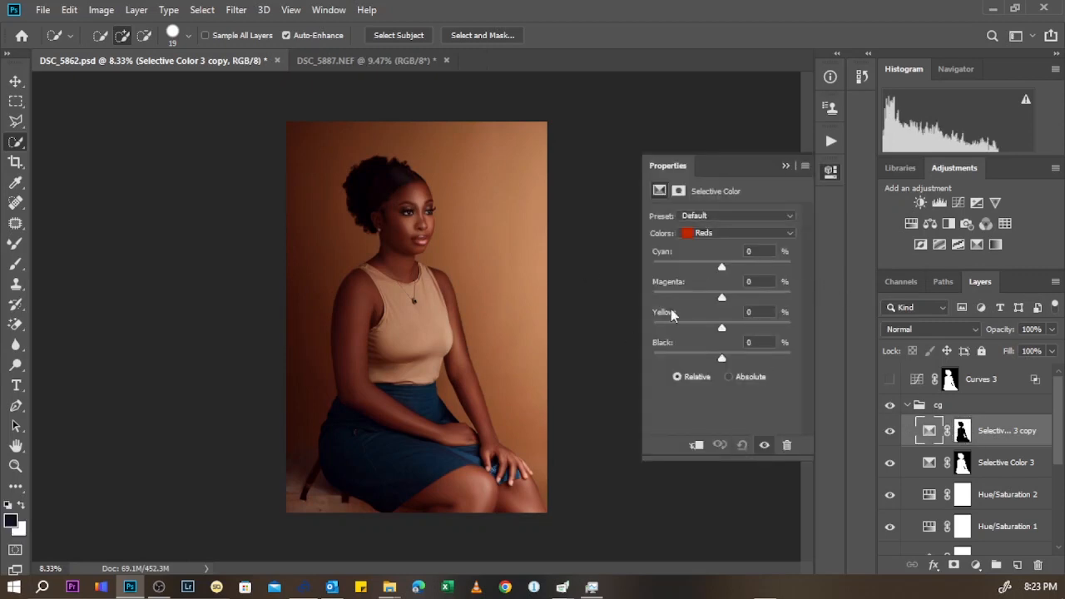
Set the Reds of the backdrop's Selective Color copy to Cyan +73%, Magenta -5% and Black -65%
left_click_drag(722, 267, 720, 267)
left_click_drag(722, 359, 632, 350)
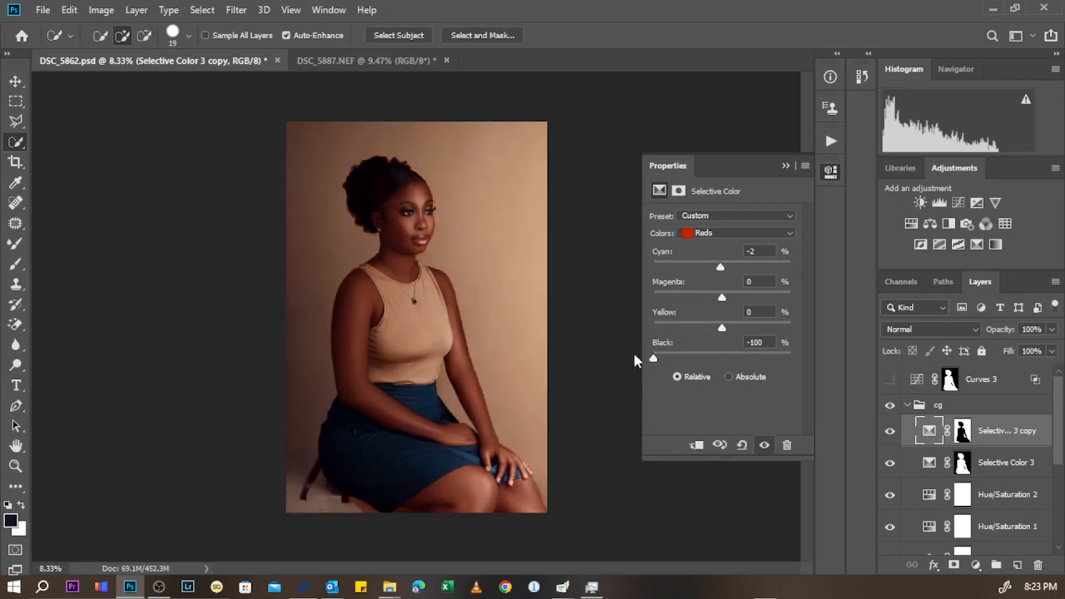
left_click_drag(634, 359, 678, 358)
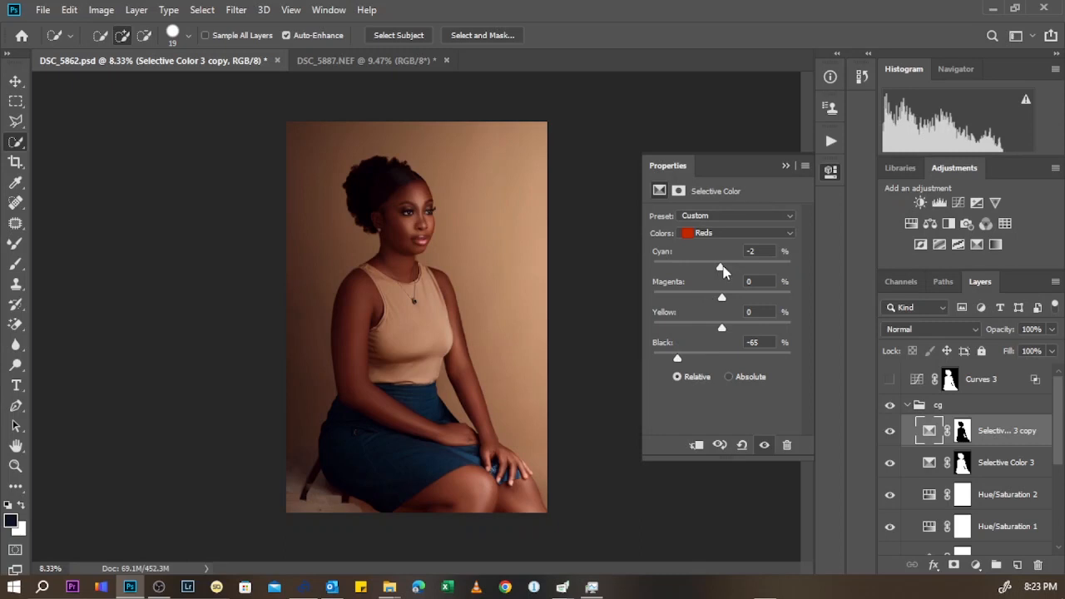
left_click_drag(722, 271, 762, 268)
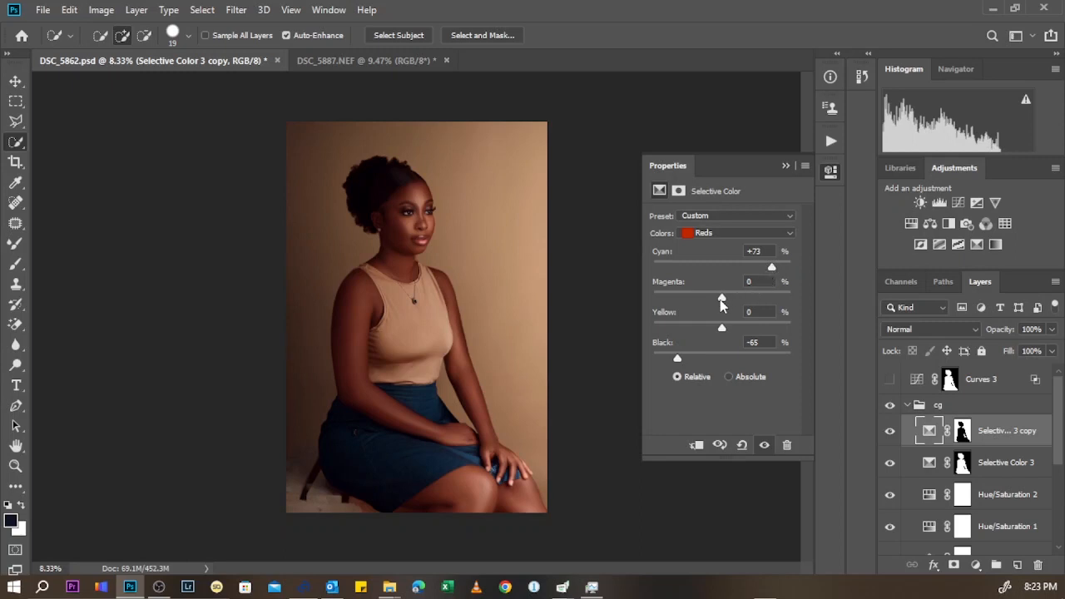
left_click_drag(739, 299, 718, 305)
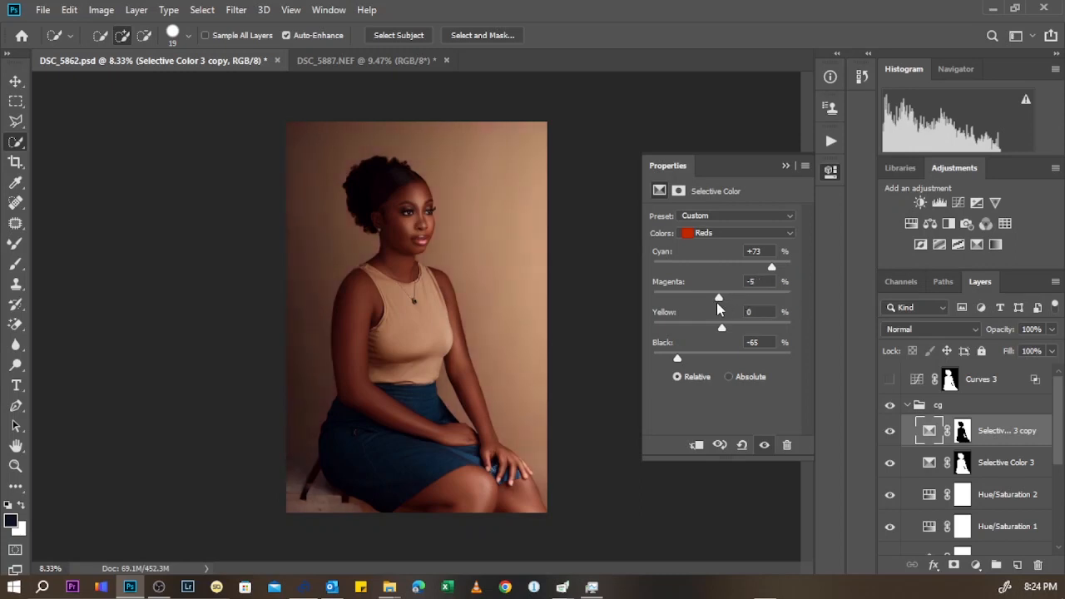
left_click(786, 166)
Rename the duplicated Selective Color layer "background" and toggle the cg group's visibility to compare before and after
double_click(1003, 432)
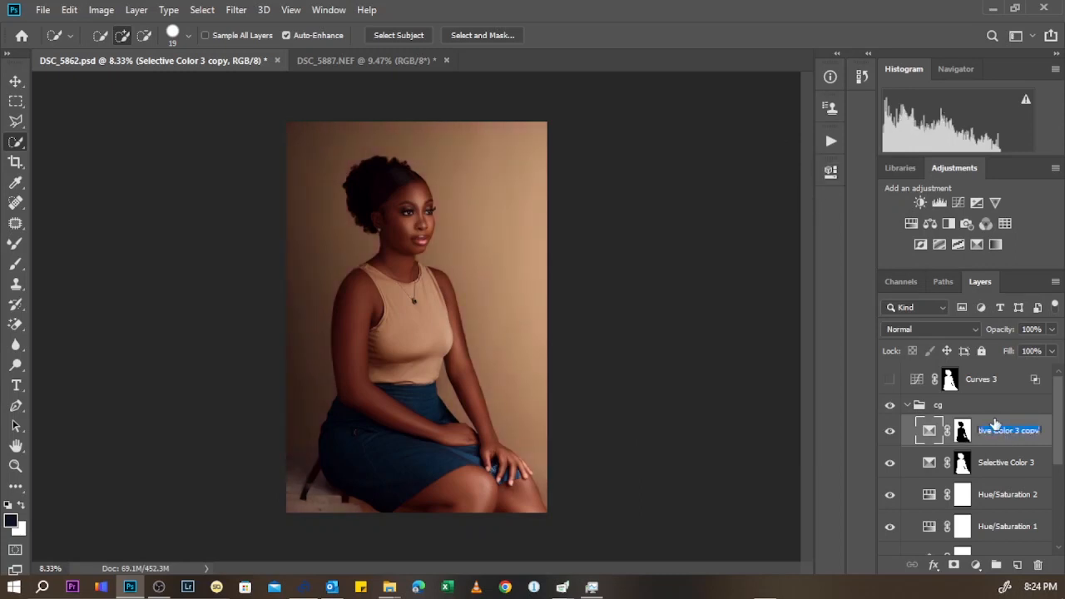
type("background")
key("Return")
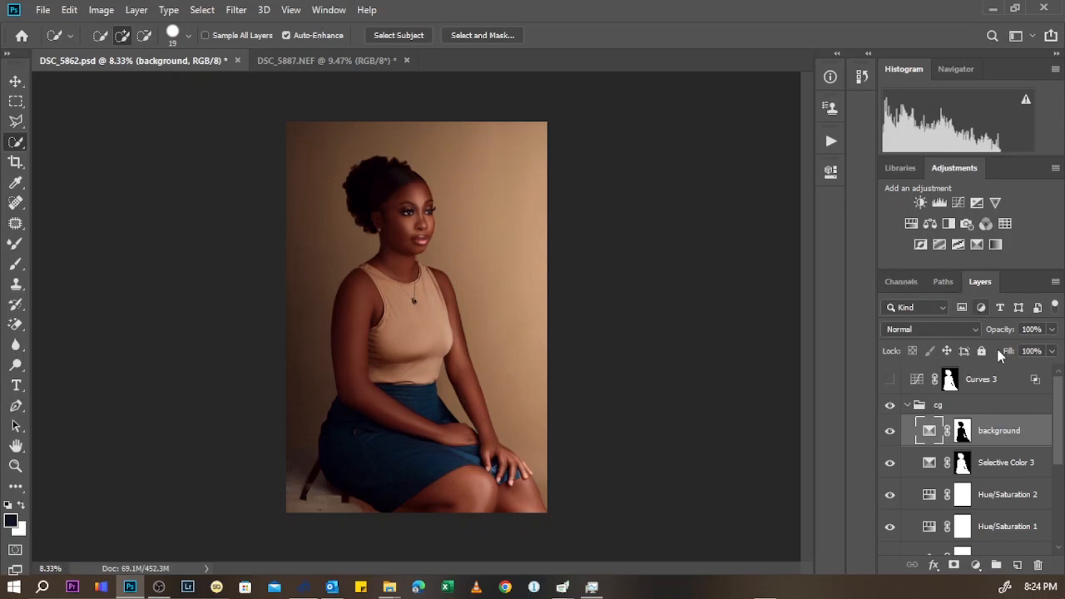
left_click(890, 405)
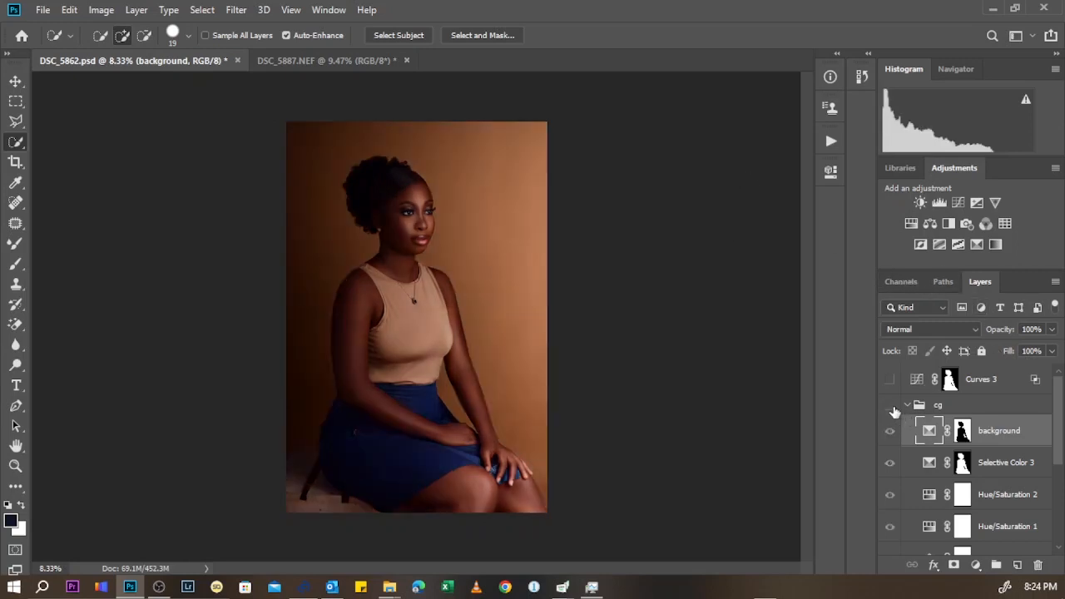
left_click(890, 405)
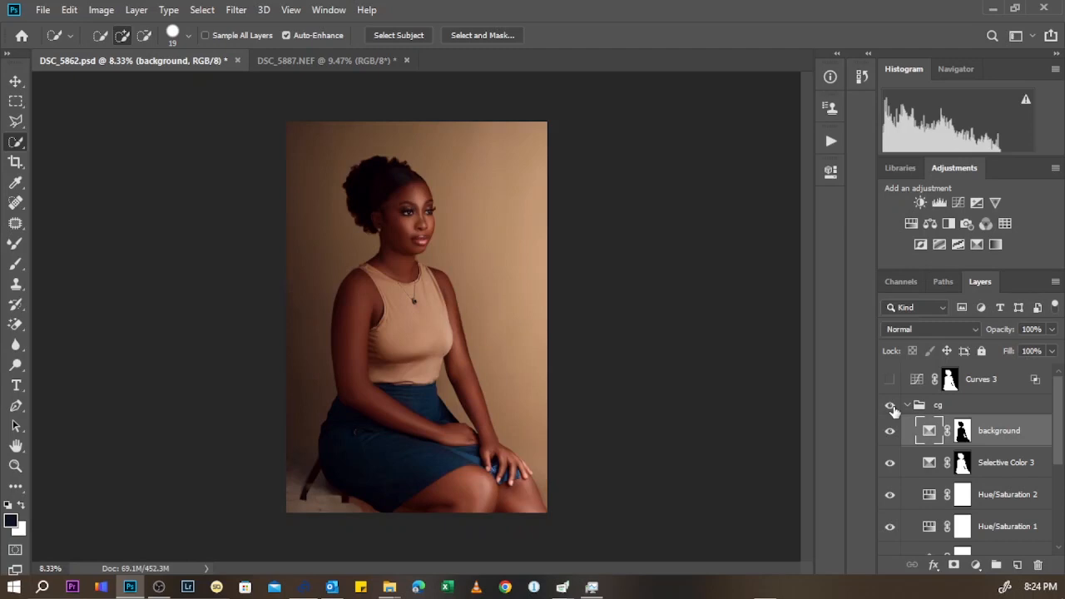
left_click(890, 405)
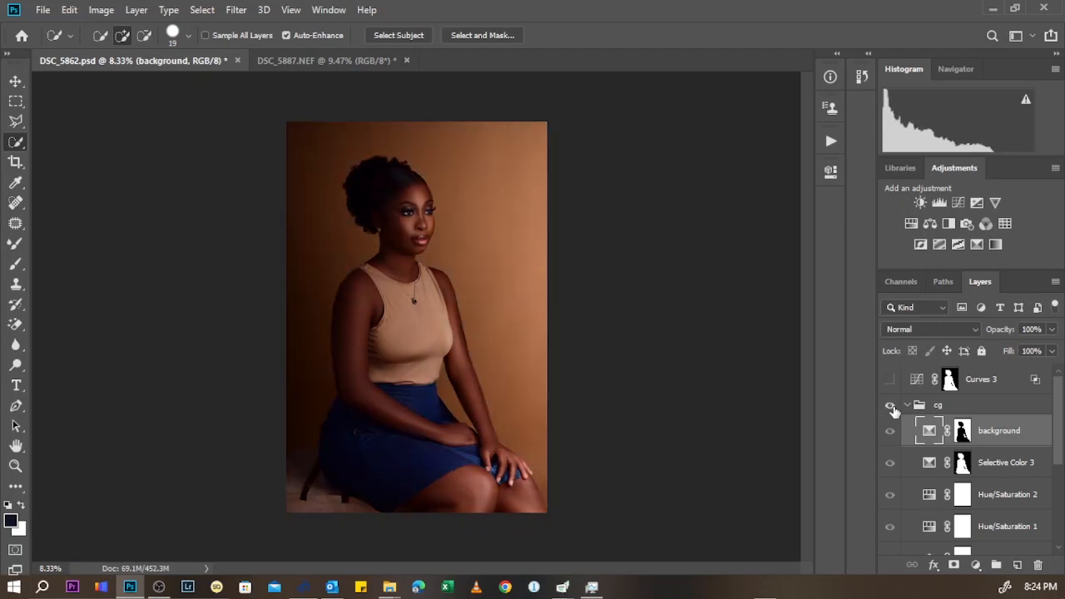
left_click(889, 405)
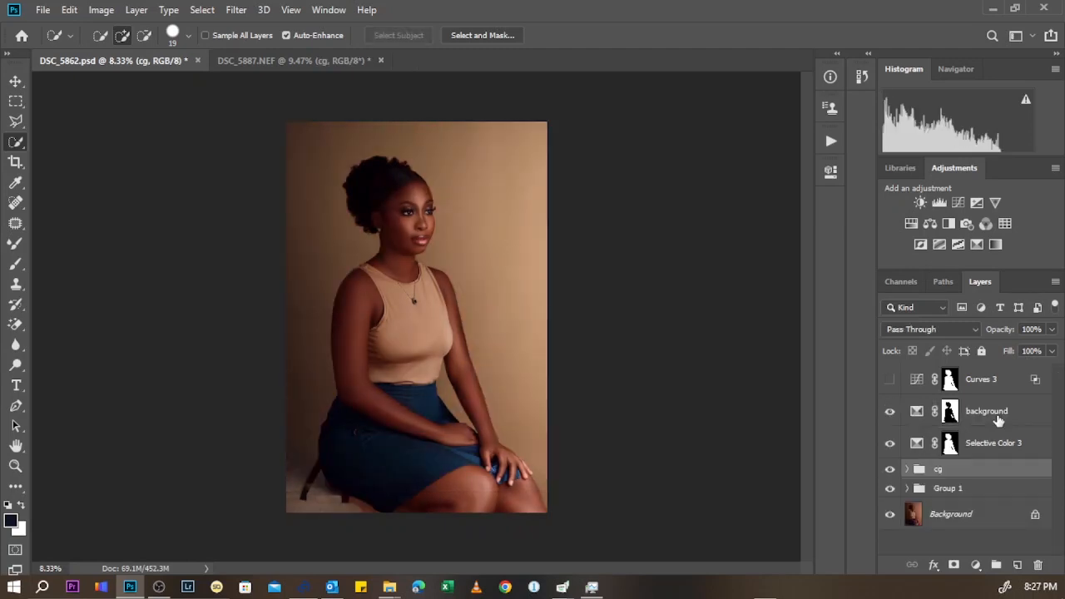